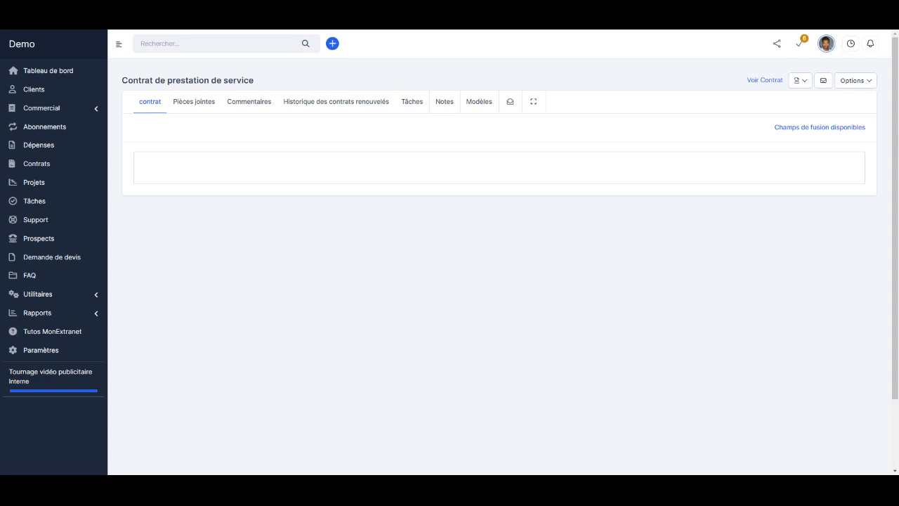
- Paste the contract text into the empty contract body and replace the first party's name and legal form blanks with "VOTRE SOCIETE"
{"action": "left_click", "coordinate": [135, 157]}
{"action": "key", "text": "ctrl+v"}
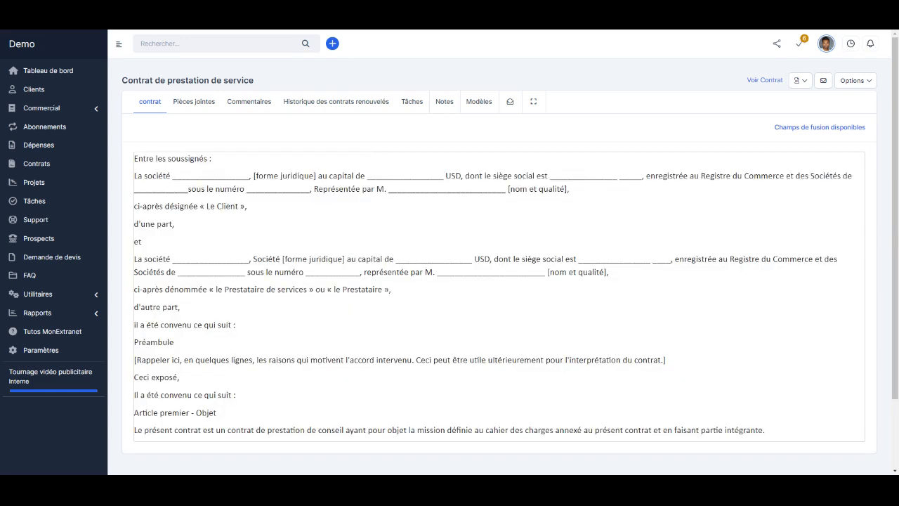
{"action": "left_click_drag", "start_coordinate": [172, 176], "coordinate": [316, 176]}
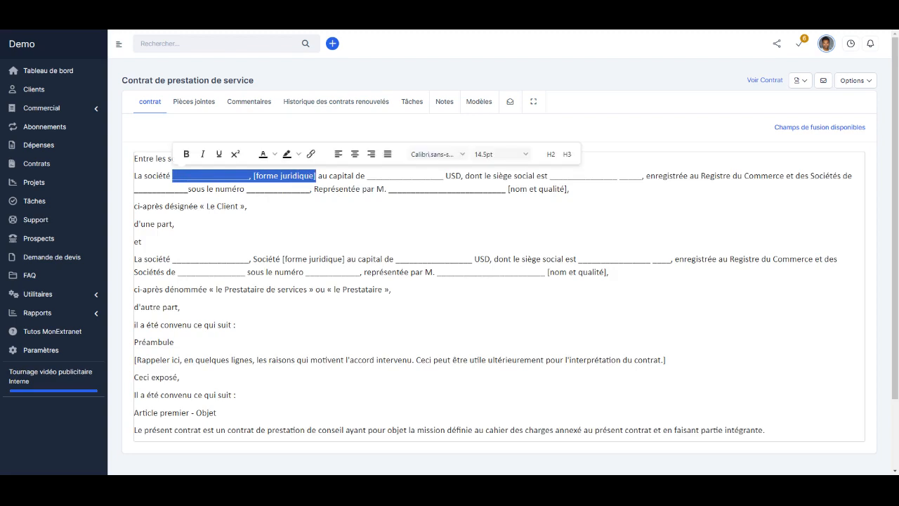
{"action": "type", "text": "VOTRE SOCI"}
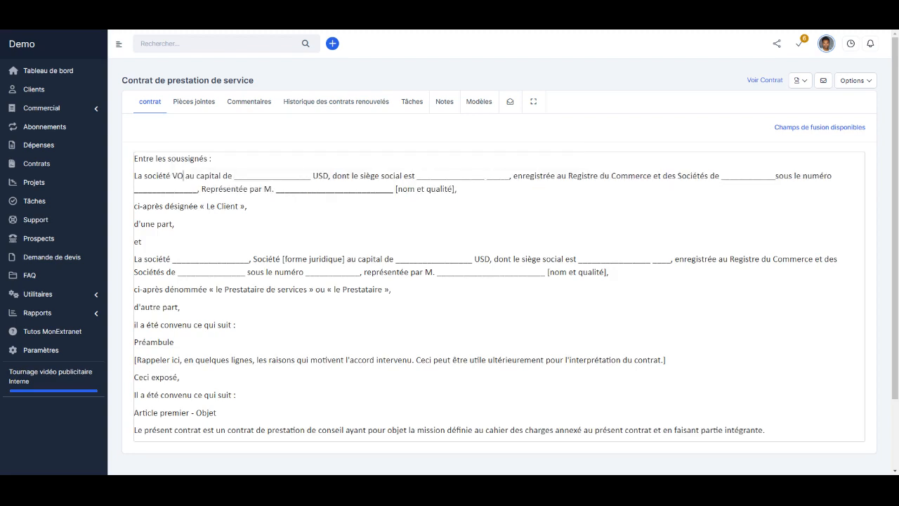
{"action": "type", "text": "ETE"}
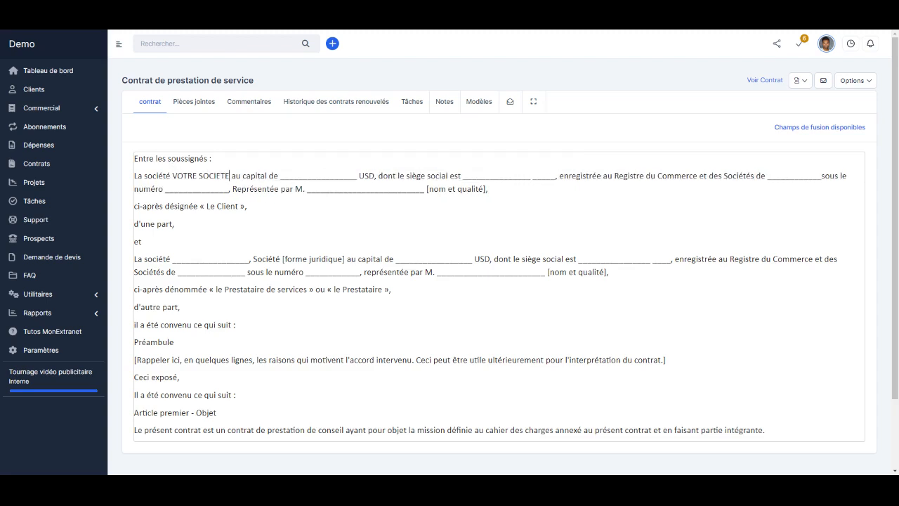
- Fill the first party's capital and head office with X, and replace everything after "Registre du Commerce et des Sociétés de" with XXX
{"action": "left_click_drag", "start_coordinate": [279, 176], "coordinate": [484, 177]}
{"action": "type", "text": "X"}
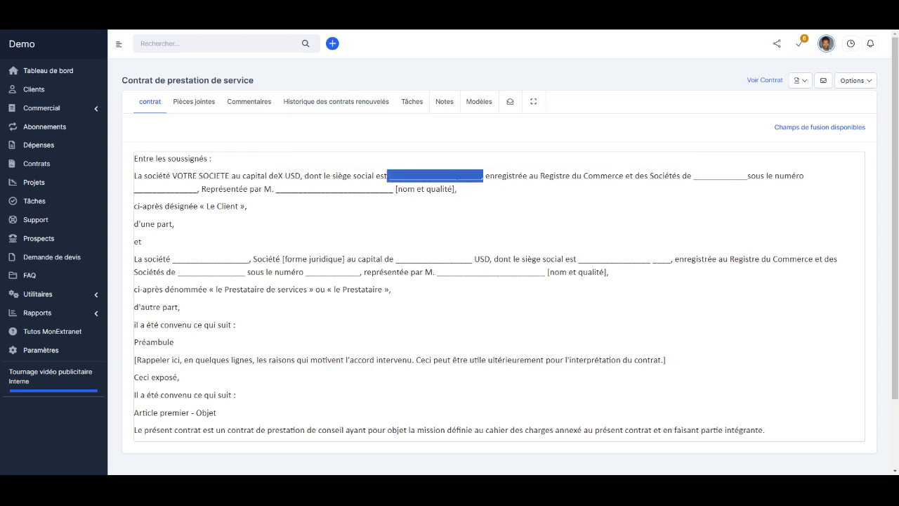
{"action": "type", "text": "X"}
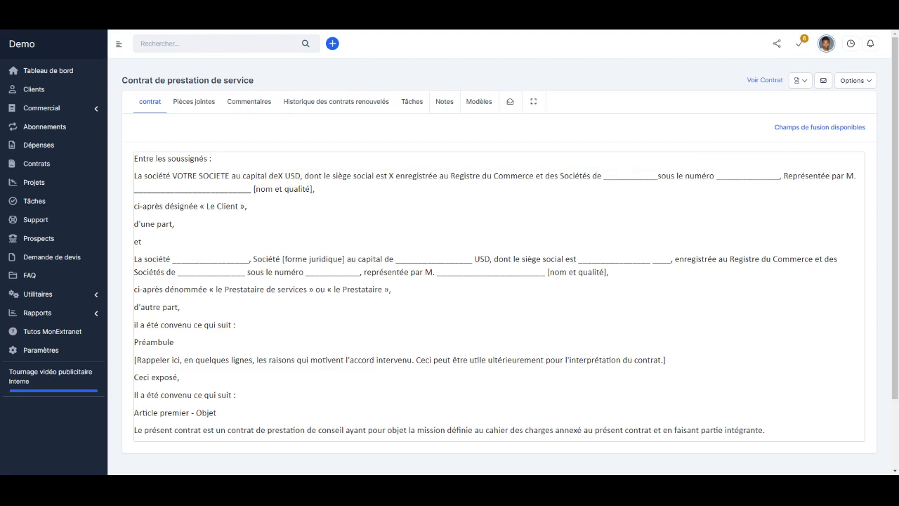
{"action": "left_click_drag", "start_coordinate": [314, 189], "coordinate": [604, 176]}
{"action": "type", "text": "XXX"}
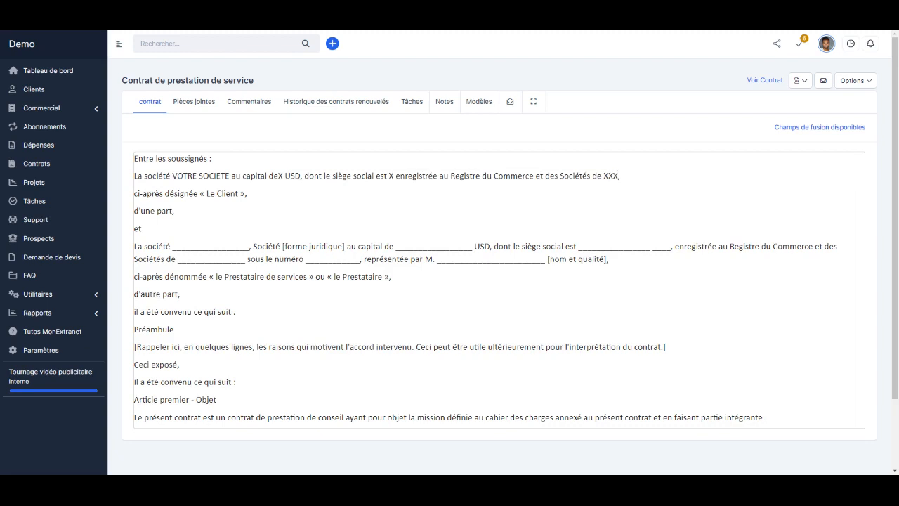
- Show the available merge fields and put {client_company} in the second party's company name blank
{"action": "left_click", "coordinate": [797, 131]}
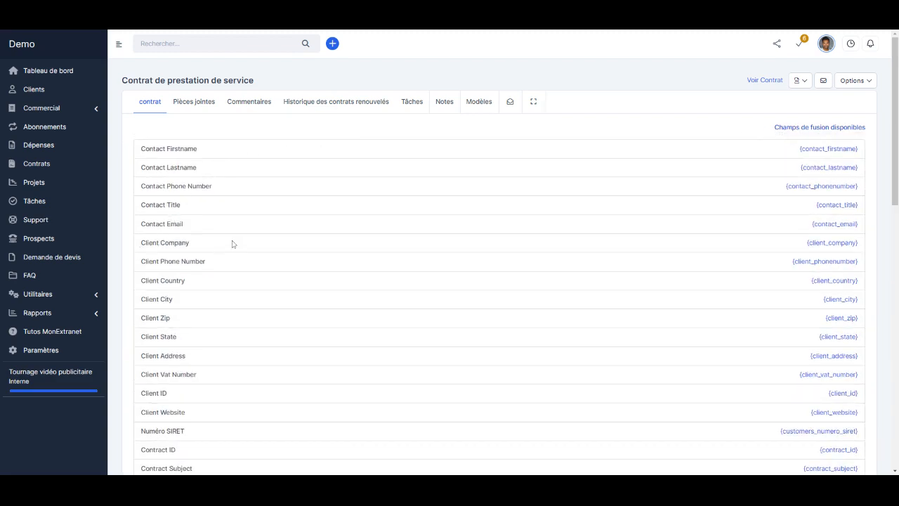
{"action": "left_click_drag", "start_coordinate": [807, 242], "coordinate": [858, 246]}
{"action": "triple_click", "coordinate": [858, 246]}
{"action": "key", "text": "ctrl+c"}
{"action": "scroll", "coordinate": [782, 303], "scroll_direction": "down", "scroll_amount": 8}
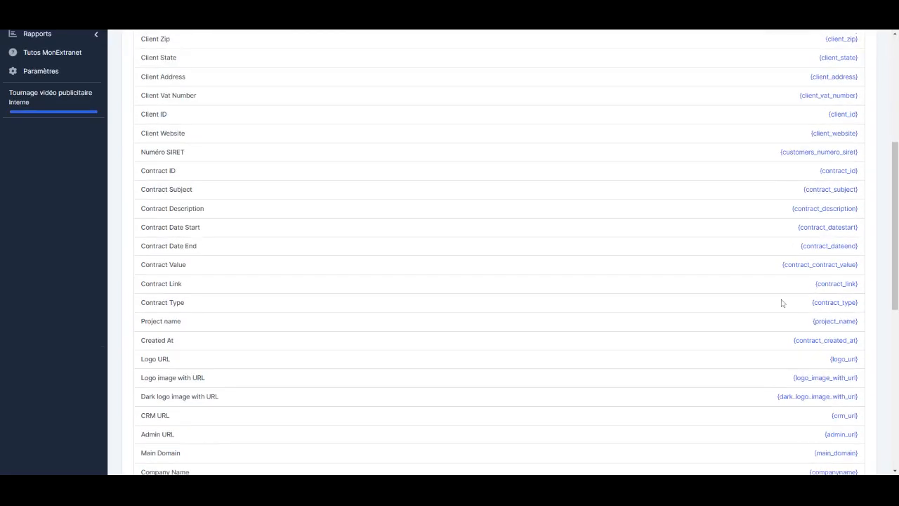
{"action": "scroll", "coordinate": [663, 328], "scroll_direction": "down", "scroll_amount": 2}
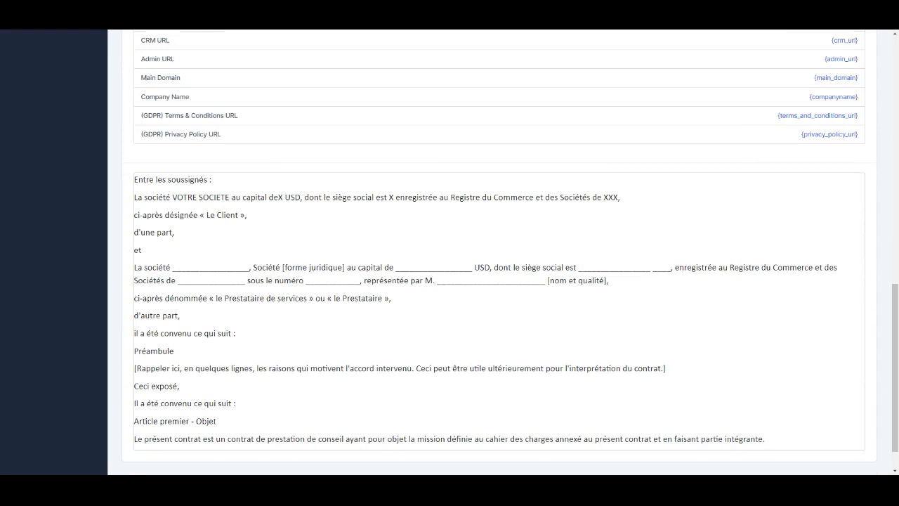
{"action": "left_click_drag", "start_coordinate": [172, 267], "coordinate": [250, 267]}
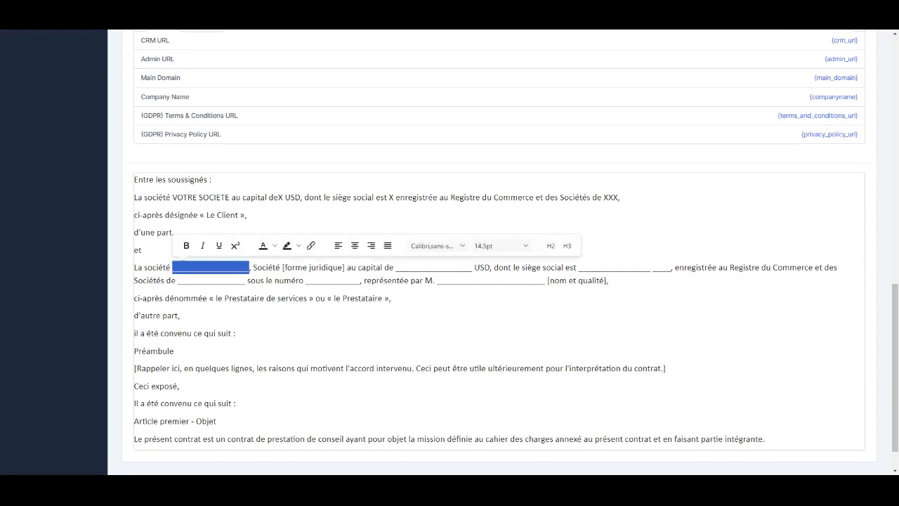
{"action": "key", "text": "ctrl+v"}
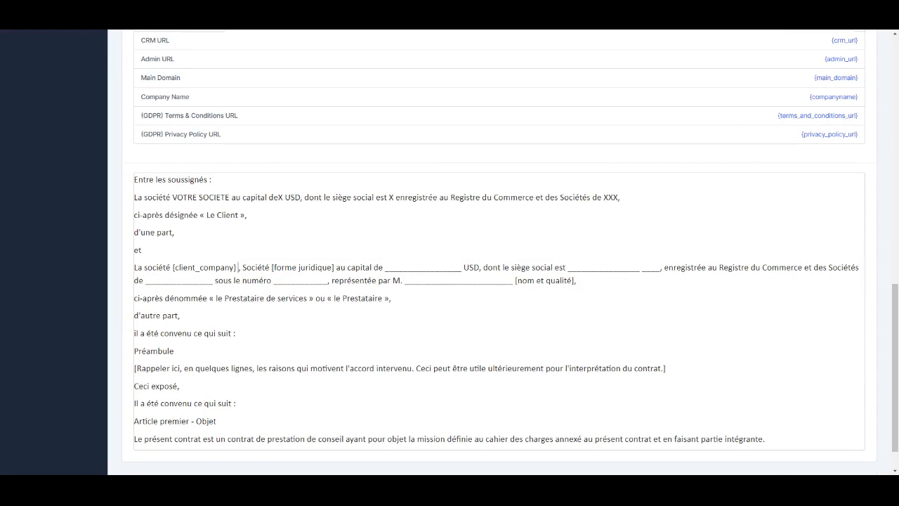
- Replace the second party's "Société [forme juridique]" with "SIRET {customers_numero_siret}" and delete its share capital wording
{"action": "scroll", "coordinate": [518, 257], "scroll_direction": "up", "scroll_amount": 4}
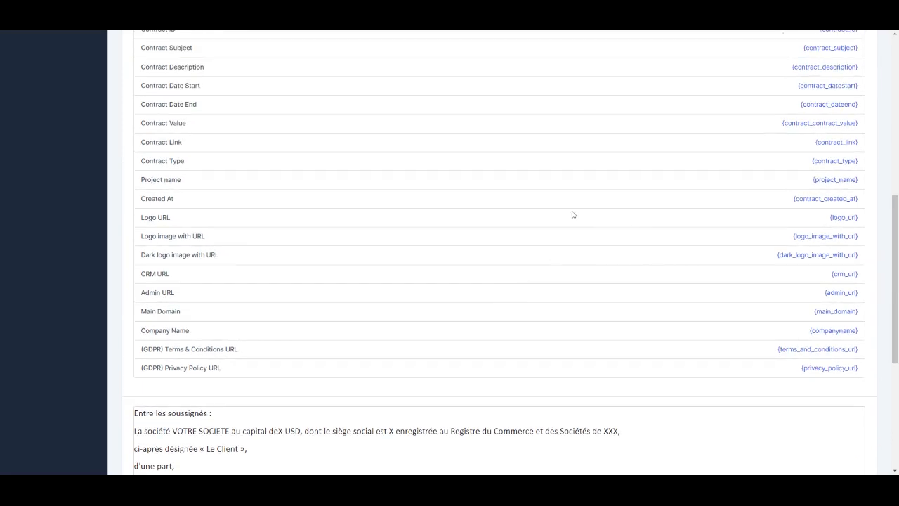
{"action": "scroll", "coordinate": [380, 257], "scroll_direction": "up", "scroll_amount": 1}
{"action": "scroll", "coordinate": [360, 261], "scroll_direction": "up", "scroll_amount": 1}
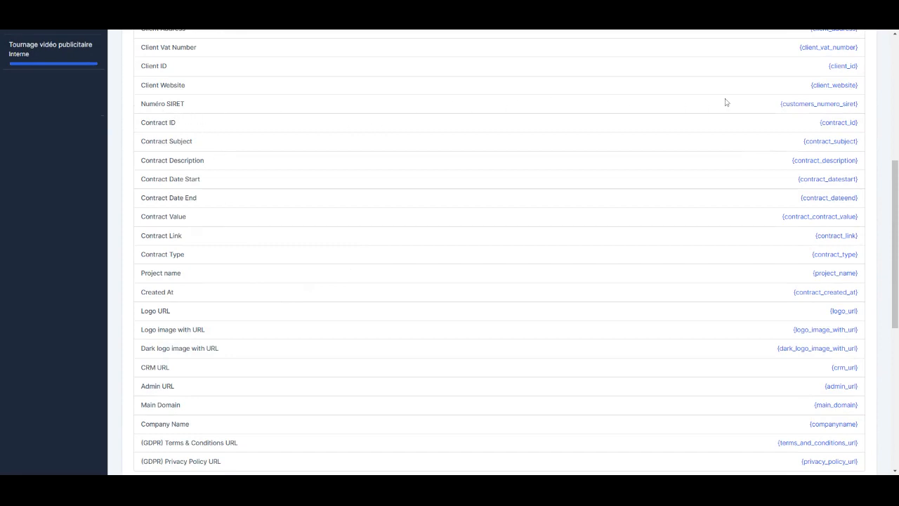
{"action": "left_click_drag", "start_coordinate": [780, 104], "coordinate": [857, 105]}
{"action": "key", "text": "ctrl+c"}
{"action": "scroll", "coordinate": [719, 168], "scroll_direction": "down", "scroll_amount": 5}
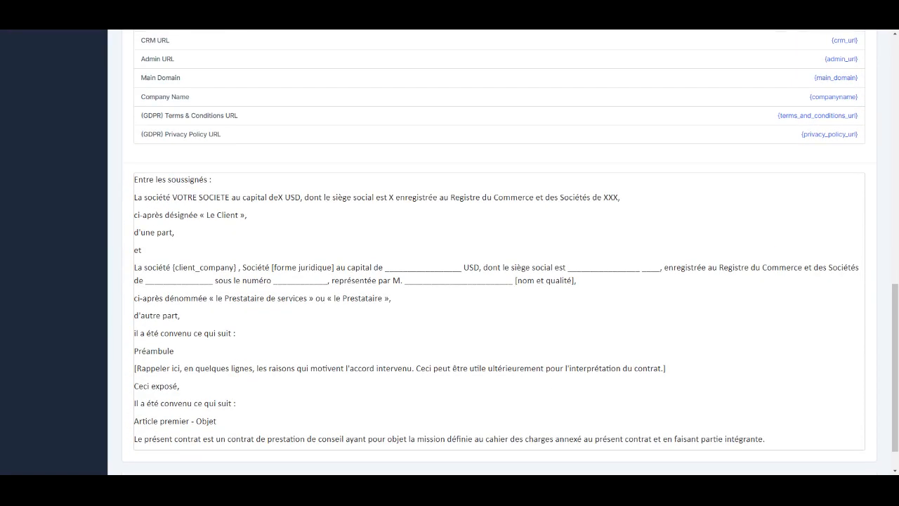
{"action": "left_click_drag", "start_coordinate": [242, 268], "coordinate": [339, 257]}
{"action": "type", "text": "SIRET"}
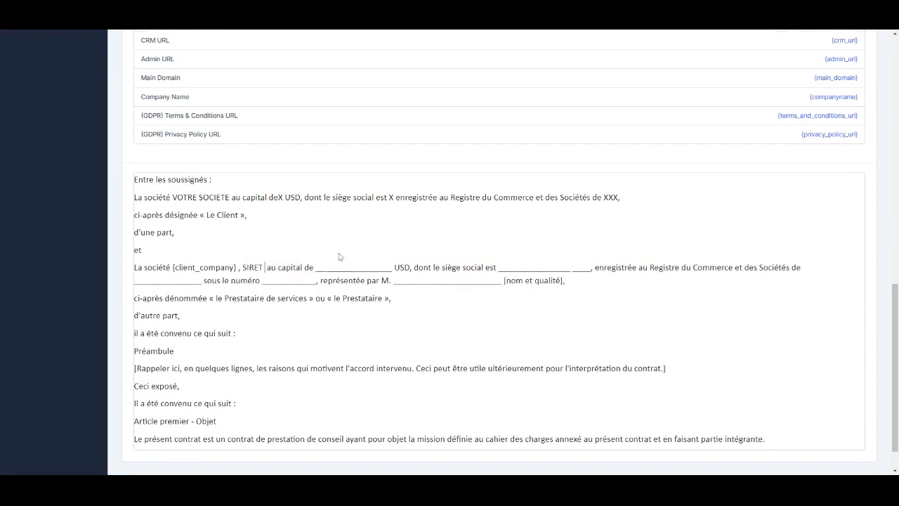
{"action": "key", "text": "ctrl+v"}
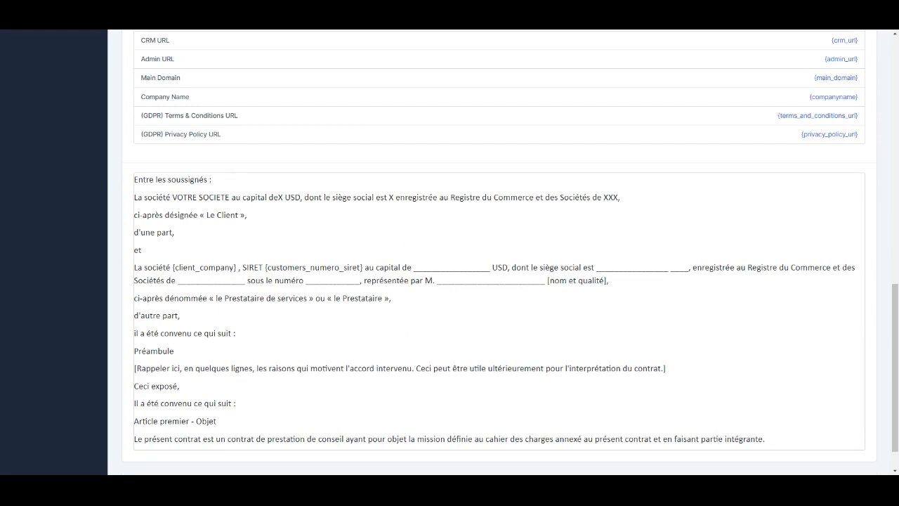
{"action": "left_click_drag", "start_coordinate": [364, 268], "coordinate": [508, 268]}
{"action": "key", "text": "BackSpace"}
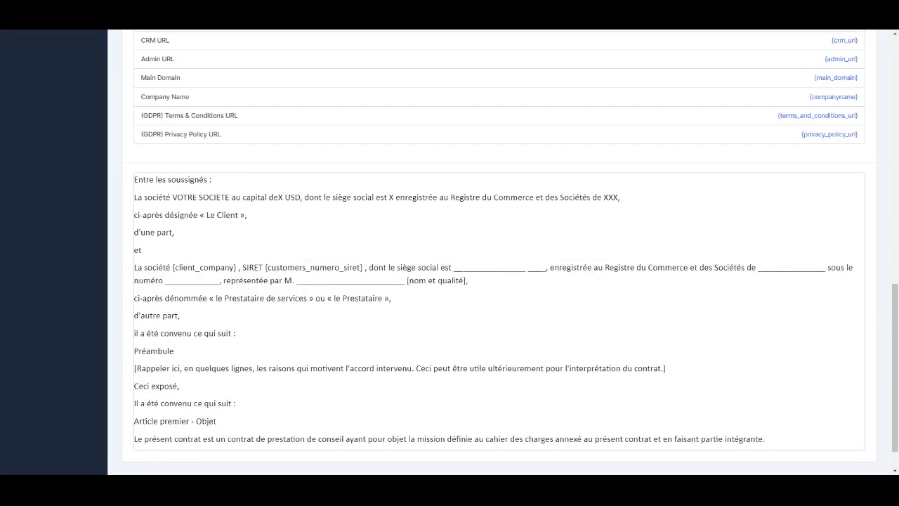
- Replace the second party's head office blank with the {client_address} merge field
{"action": "scroll", "coordinate": [486, 284], "scroll_direction": "up", "scroll_amount": 12}
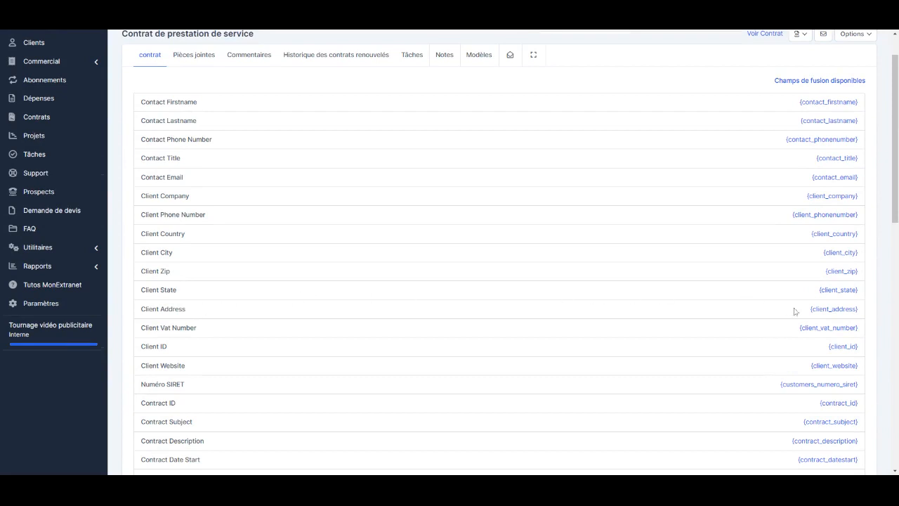
{"action": "left_click_drag", "start_coordinate": [810, 310], "coordinate": [861, 311]}
{"action": "key", "text": "ctrl+c"}
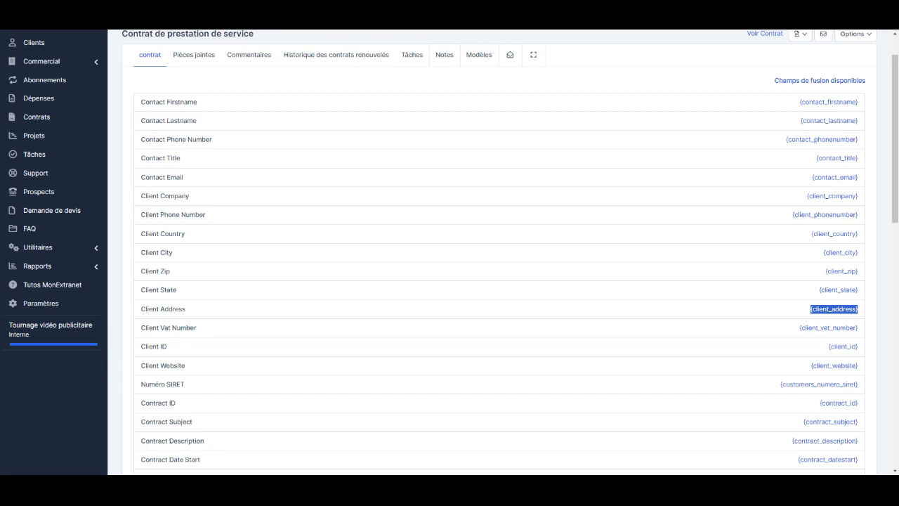
{"action": "scroll", "coordinate": [175, 261], "scroll_direction": "down", "scroll_amount": 9}
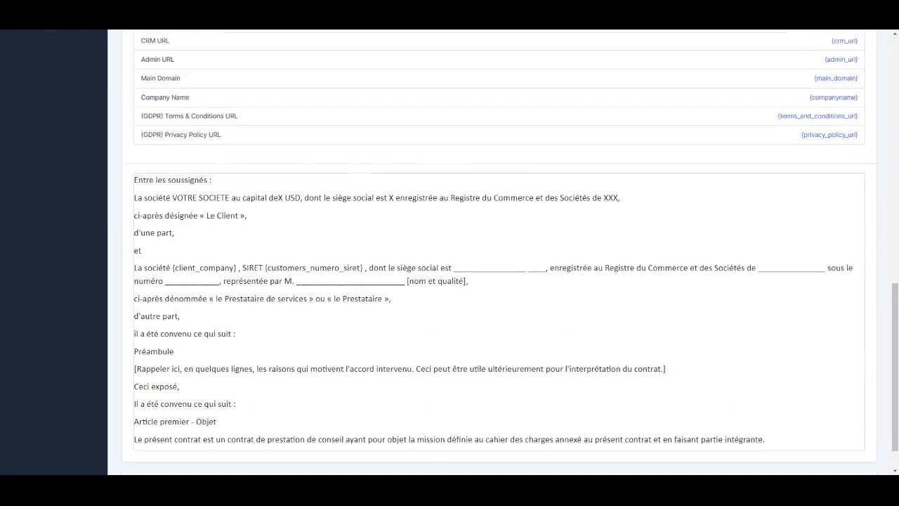
{"action": "left_click_drag", "start_coordinate": [450, 267], "coordinate": [546, 268]}
{"action": "key", "text": "ctrl+v"}
- Add the {client_zip} merge field after {client_address} in the second party's head office details
{"action": "scroll", "coordinate": [572, 288], "scroll_direction": "up", "scroll_amount": 6}
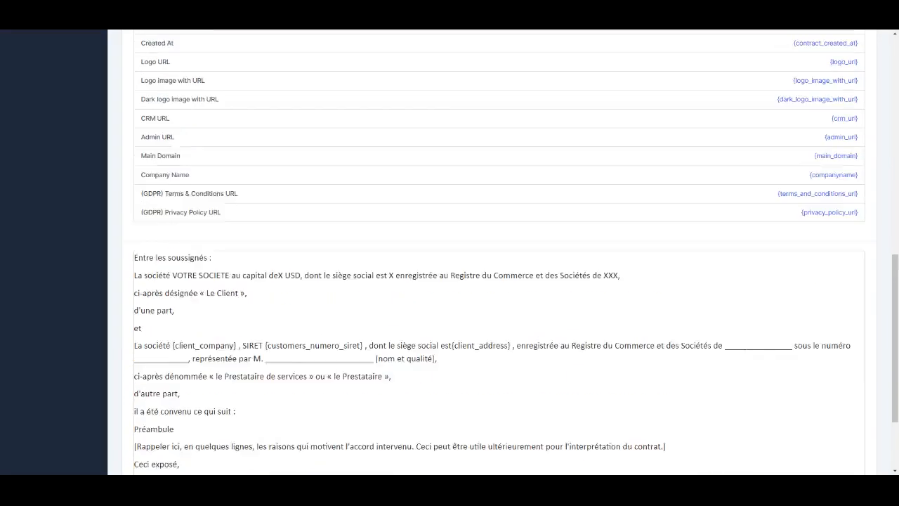
{"action": "scroll", "coordinate": [662, 246], "scroll_direction": "up", "scroll_amount": 1}
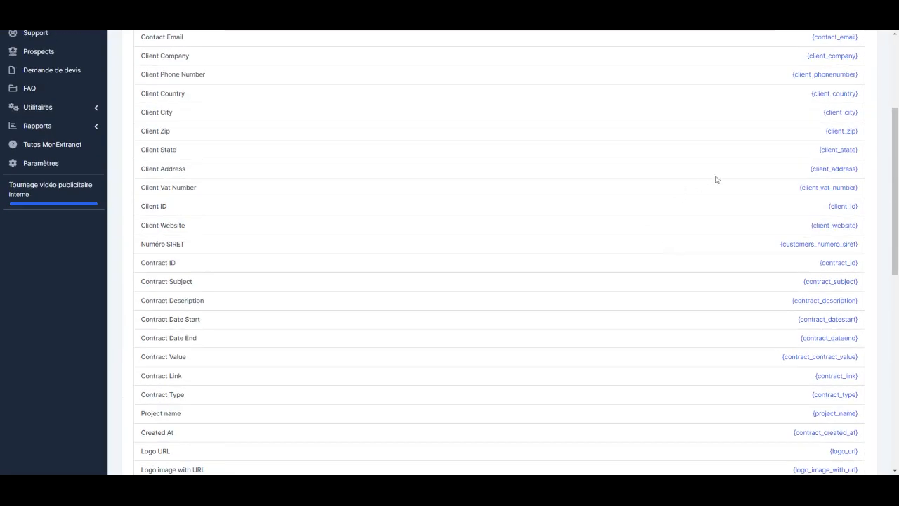
{"action": "left_click_drag", "start_coordinate": [824, 134], "coordinate": [857, 132]}
{"action": "key", "text": "ctrl+c"}
{"action": "scroll", "coordinate": [634, 265], "scroll_direction": "down", "scroll_amount": 5}
{"action": "scroll", "coordinate": [634, 265], "scroll_direction": "down", "scroll_amount": 5}
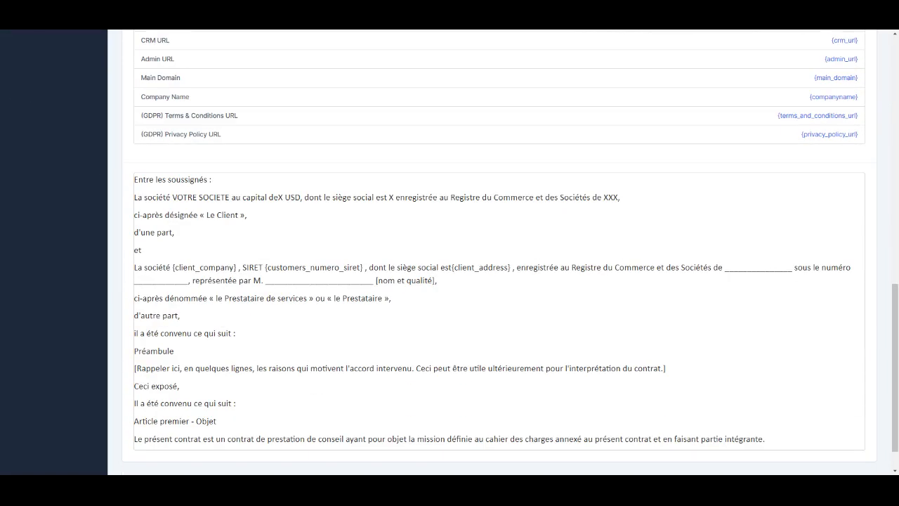
{"action": "key", "text": "ctrl+v"}
- Add the {client_city} merge field after {client_zip} and delete the second party's trade register and number wording
{"action": "scroll", "coordinate": [800, 205], "scroll_direction": "up", "scroll_amount": 10}
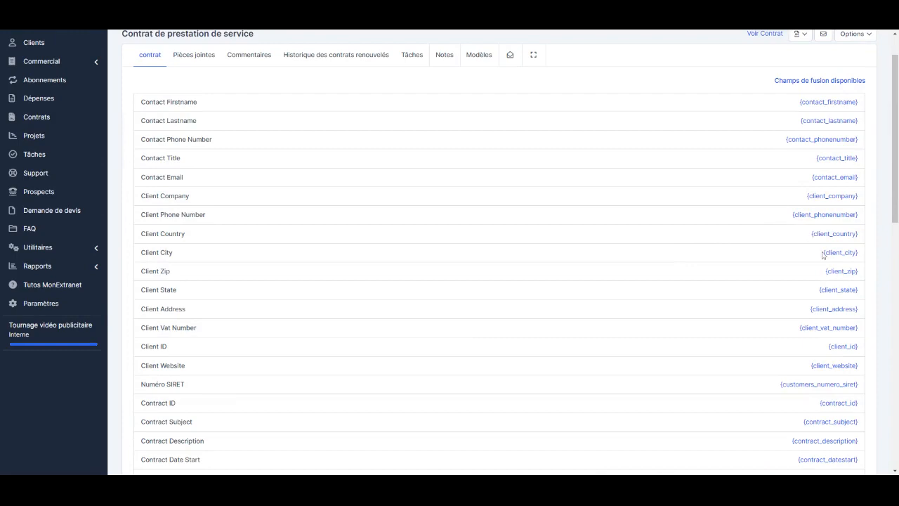
{"action": "triple_click", "coordinate": [853, 254]}
{"action": "key", "text": "ctrl+c"}
{"action": "scroll", "coordinate": [791, 278], "scroll_direction": "down", "scroll_amount": 7}
{"action": "scroll", "coordinate": [792, 279], "scroll_direction": "down", "scroll_amount": 5}
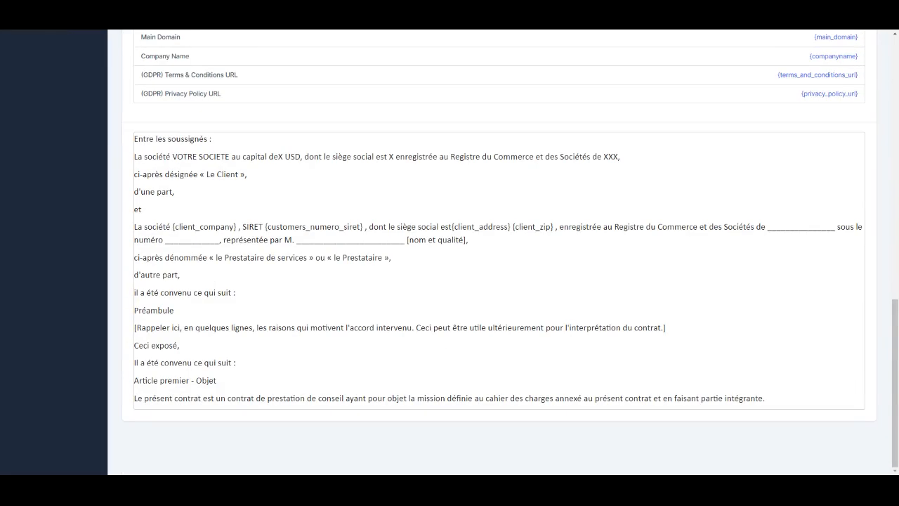
{"action": "key", "text": "ctrl+v"}
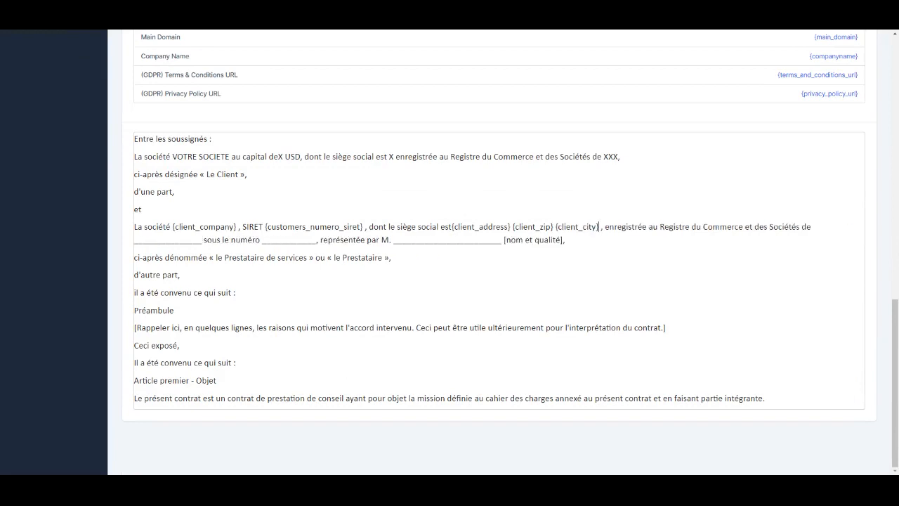
{"action": "left_click_drag", "start_coordinate": [316, 240], "coordinate": [606, 228]}
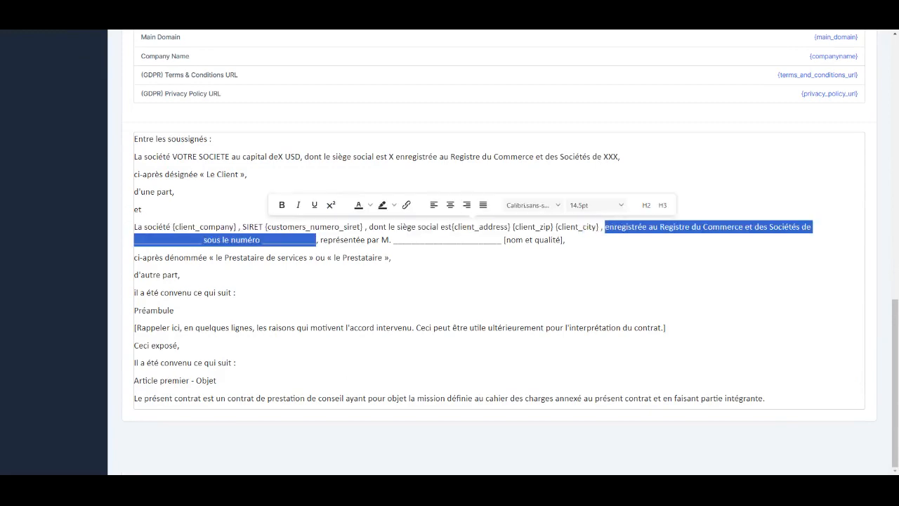
{"action": "key", "text": "BackSpace"}
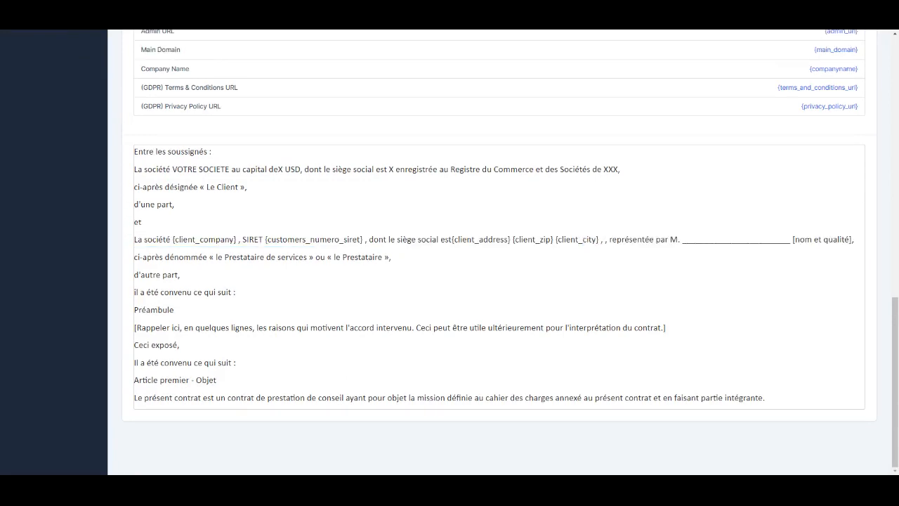
- Replace the blank after "représentée par M." in the second party's paragraph with the {contact_firstname} merge field
{"action": "scroll", "coordinate": [526, 246], "scroll_direction": "up", "scroll_amount": 10}
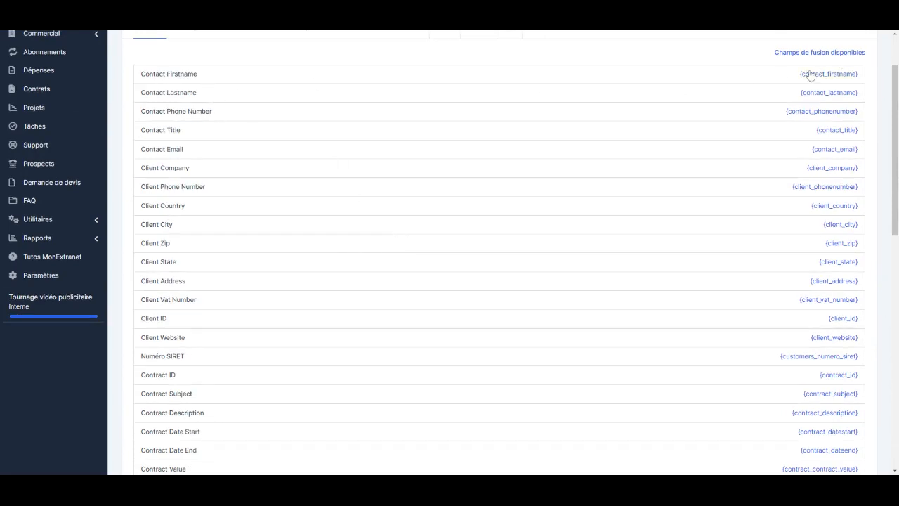
{"action": "triple_click", "coordinate": [859, 77]}
{"action": "key", "text": "ctrl+c"}
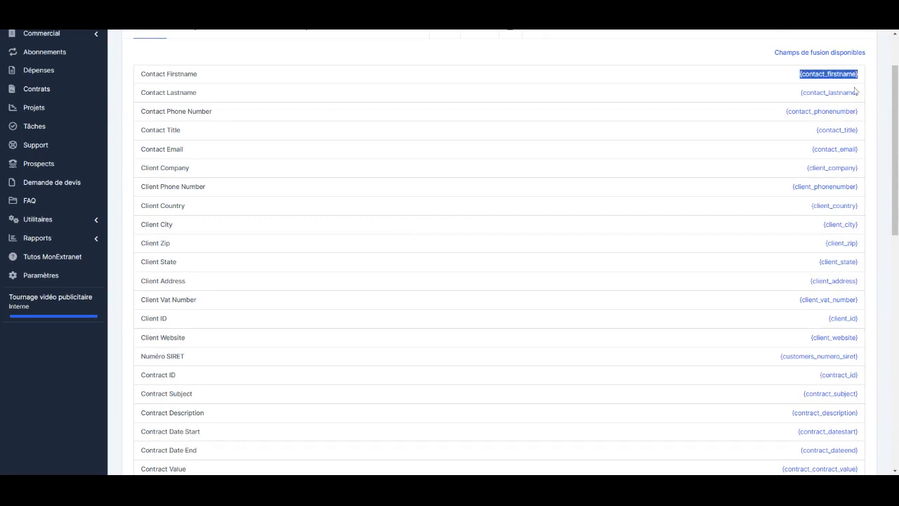
{"action": "scroll", "coordinate": [727, 250], "scroll_direction": "down", "scroll_amount": 5}
{"action": "scroll", "coordinate": [726, 249], "scroll_direction": "down", "scroll_amount": 4}
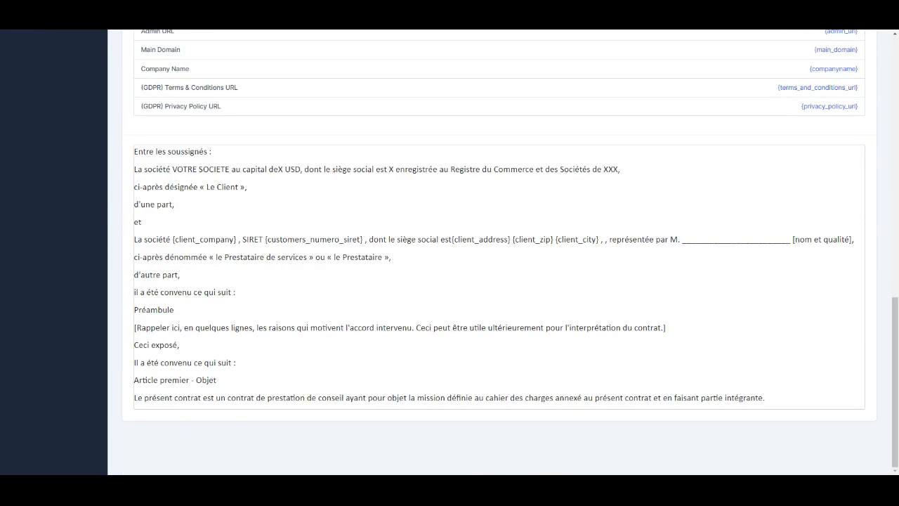
{"action": "left_click_drag", "start_coordinate": [682, 239], "coordinate": [791, 240]}
{"action": "key", "text": "ctrl+v"}
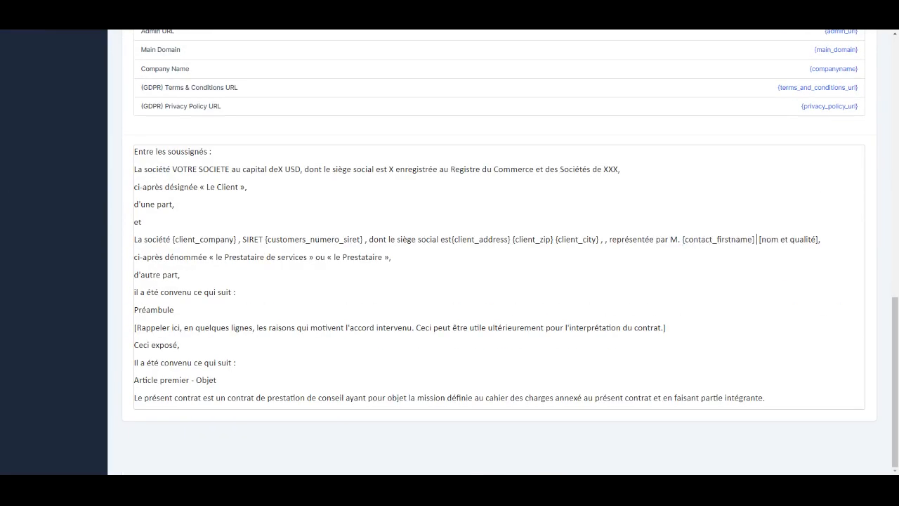
- Replace "[nom et qualité]" in the second party's paragraph with the {contact_lastname} merge field followed by "en tant que"
{"action": "scroll", "coordinate": [718, 247], "scroll_direction": "up", "scroll_amount": 10}
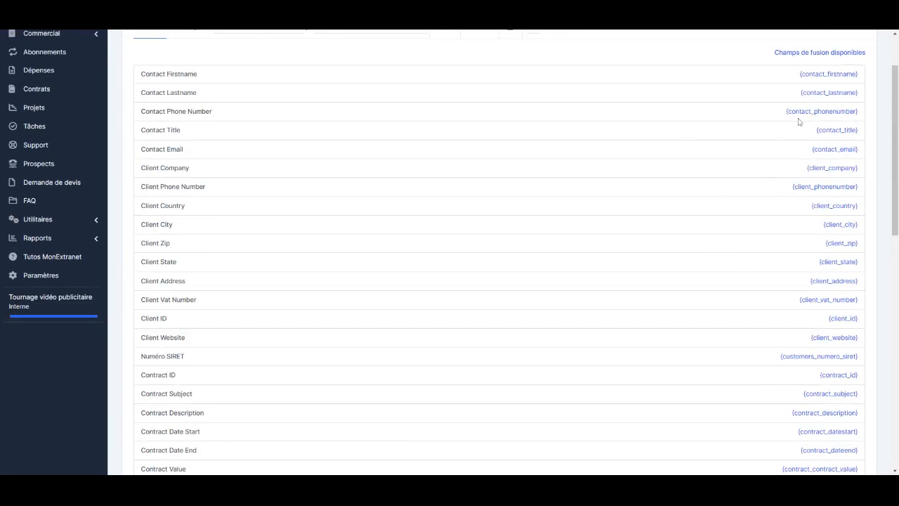
{"action": "left_click_drag", "start_coordinate": [801, 93], "coordinate": [857, 94]}
{"action": "key", "text": "ctrl+c"}
{"action": "scroll", "coordinate": [789, 228], "scroll_direction": "down", "scroll_amount": 10}
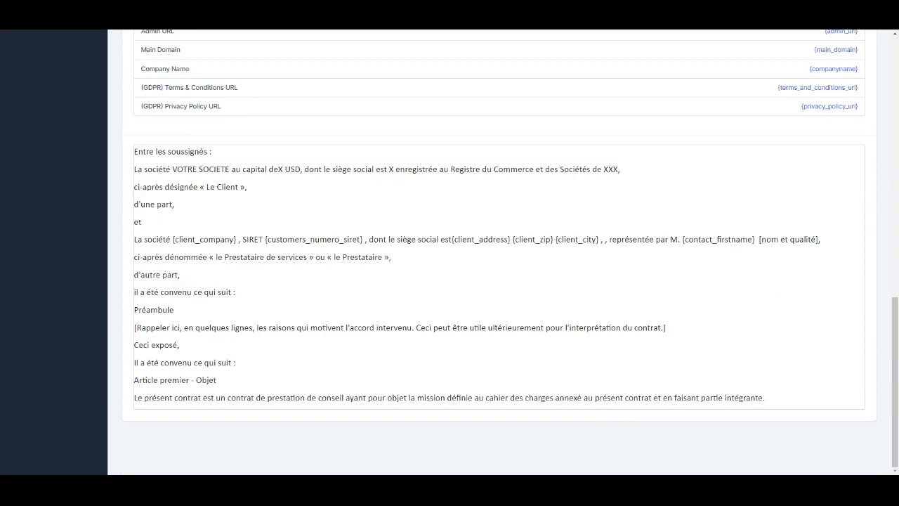
{"action": "left_click_drag", "start_coordinate": [758, 240], "coordinate": [821, 240]}
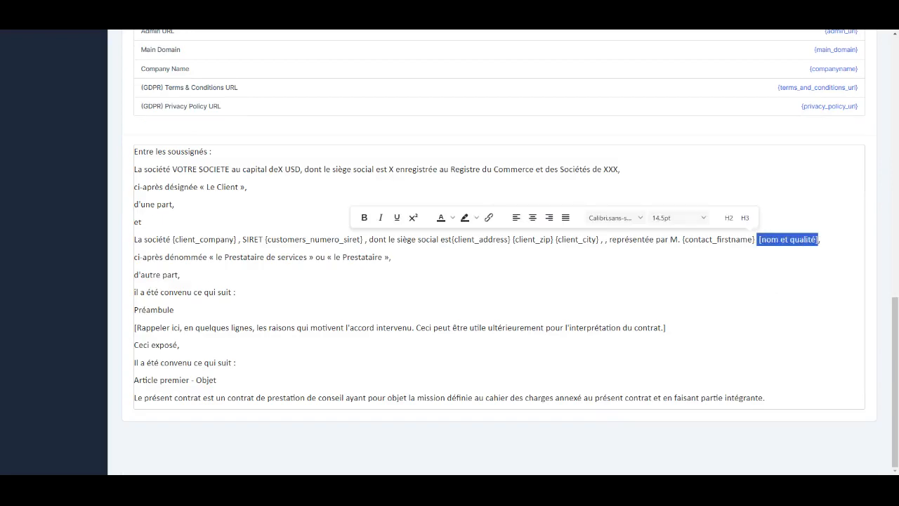
{"action": "key", "text": "ctrl+v"}
{"action": "type", "text": "en tant que"}
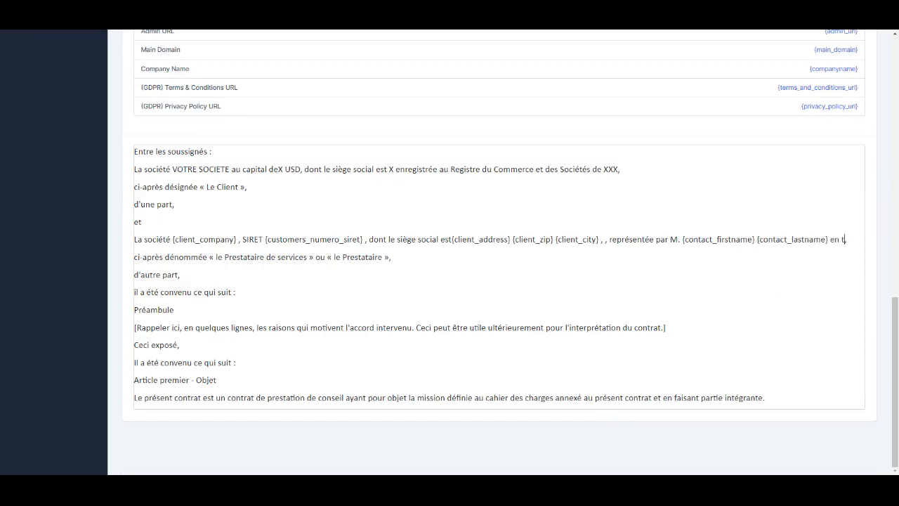
- Find the merge field for the contact's title and insert {contact_title} after "en tant que" in the second party's paragraph
{"action": "scroll", "coordinate": [498, 183], "scroll_direction": "up", "scroll_amount": 10}
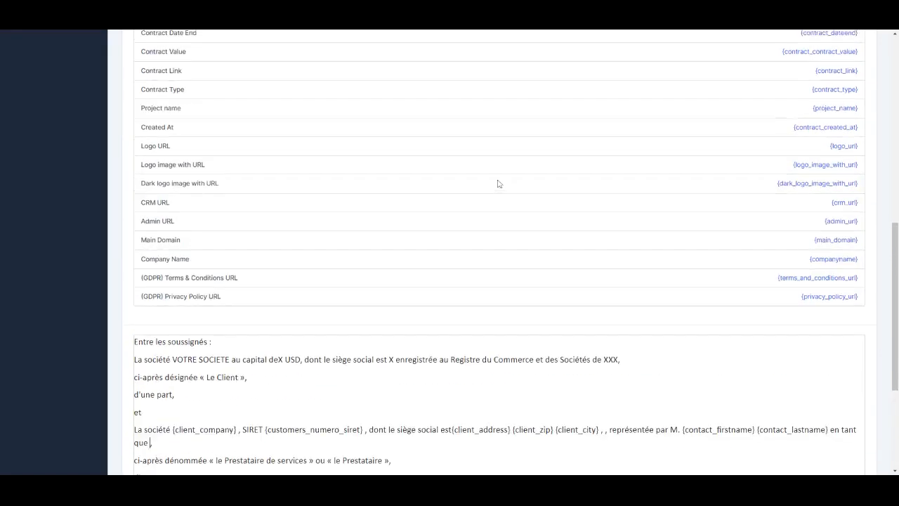
{"action": "scroll", "coordinate": [464, 182], "scroll_direction": "up", "scroll_amount": 2}
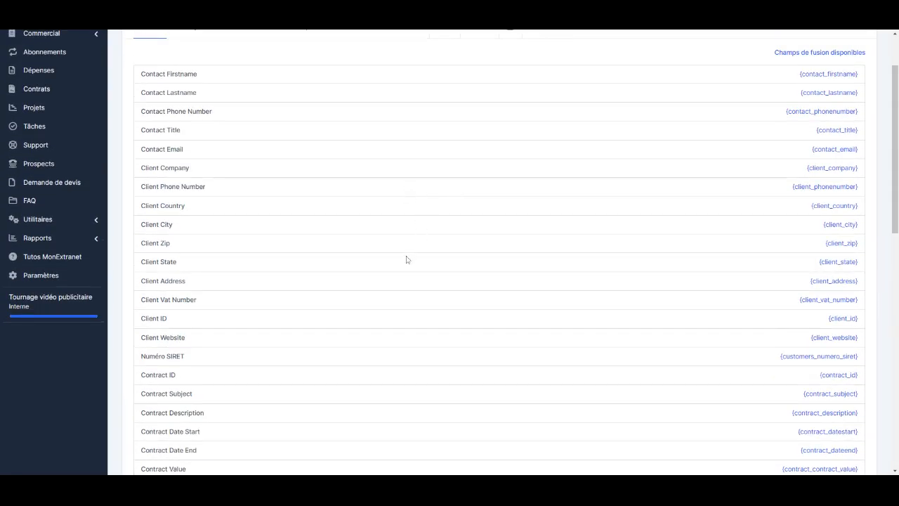
{"action": "scroll", "coordinate": [404, 264], "scroll_direction": "down", "scroll_amount": 5}
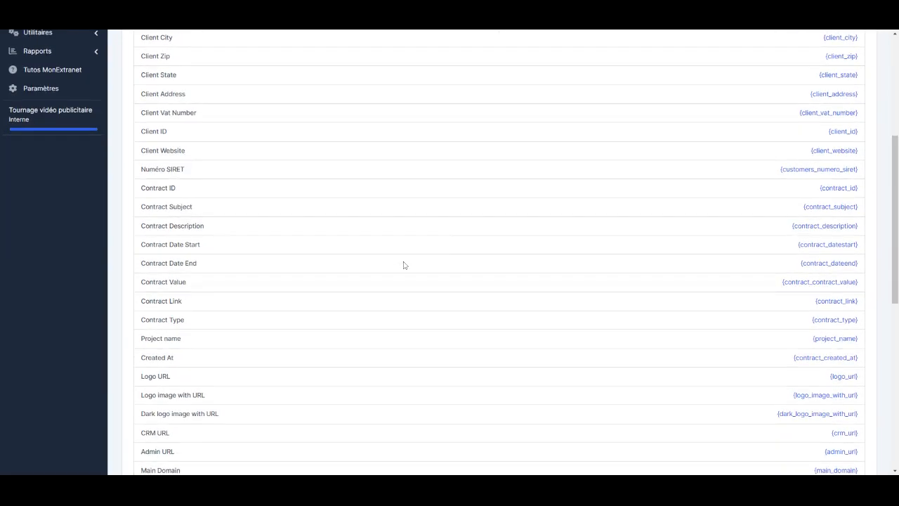
{"action": "scroll", "coordinate": [404, 265], "scroll_direction": "down", "scroll_amount": 1}
{"action": "scroll", "coordinate": [403, 265], "scroll_direction": "up", "scroll_amount": 7}
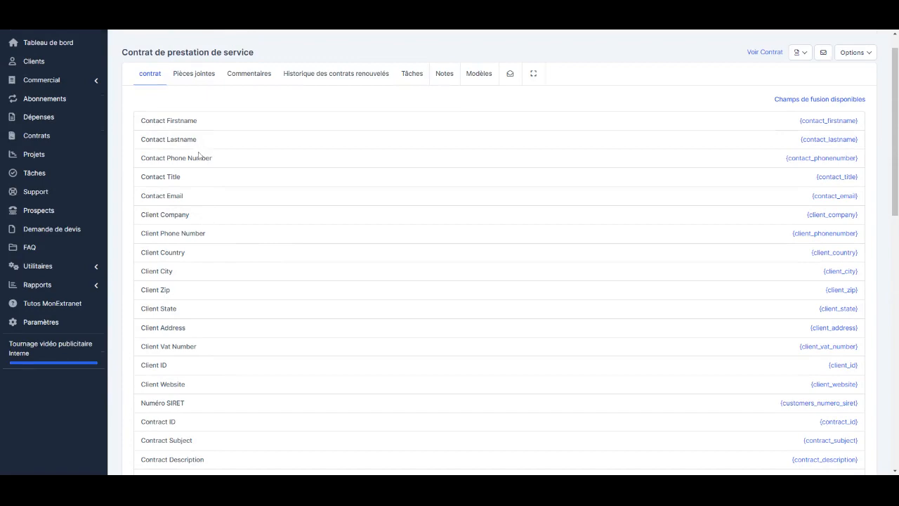
{"action": "scroll", "coordinate": [199, 356], "scroll_direction": "down", "scroll_amount": 4}
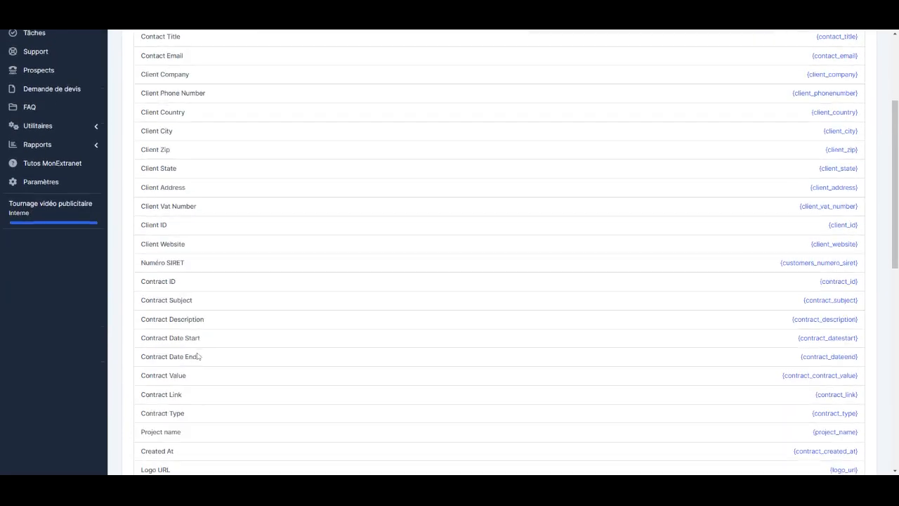
{"action": "scroll", "coordinate": [199, 357], "scroll_direction": "down", "scroll_amount": 5}
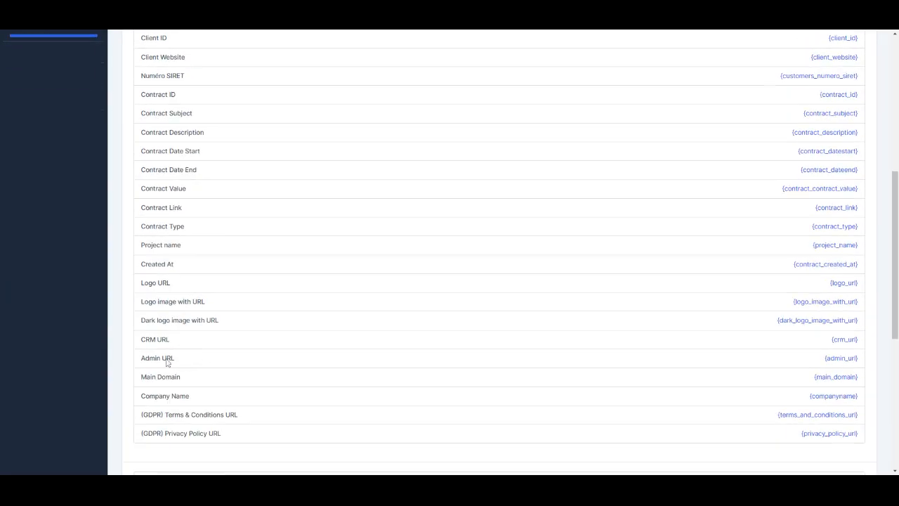
{"action": "scroll", "coordinate": [167, 362], "scroll_direction": "up", "scroll_amount": 5}
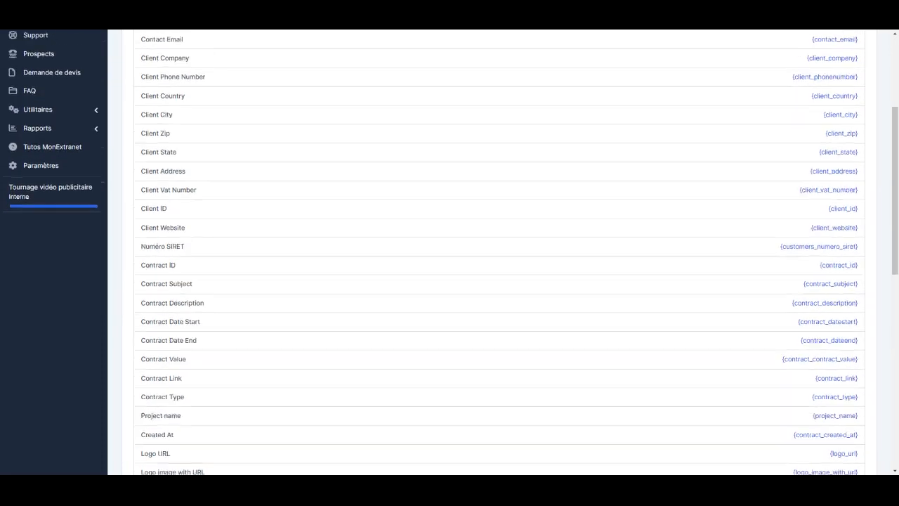
{"action": "scroll", "coordinate": [186, 308], "scroll_direction": "up", "scroll_amount": 3}
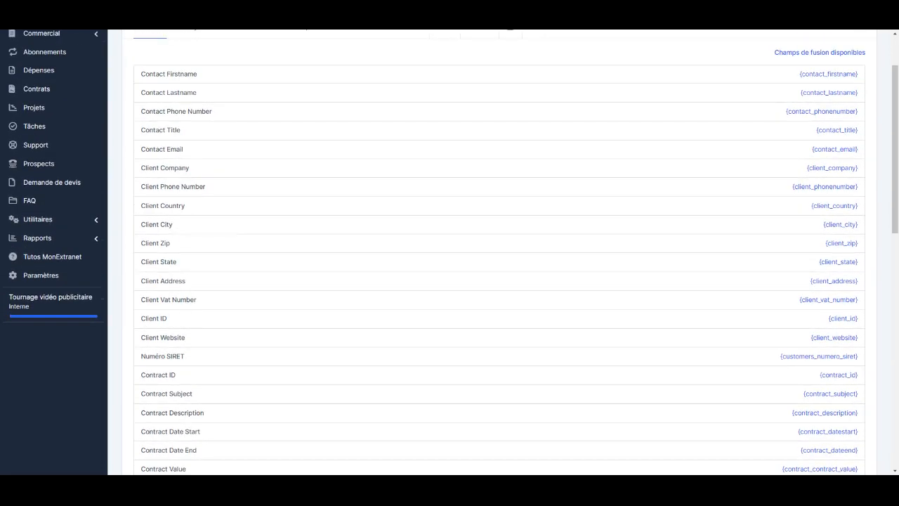
{"action": "scroll", "coordinate": [185, 266], "scroll_direction": "up", "scroll_amount": 1}
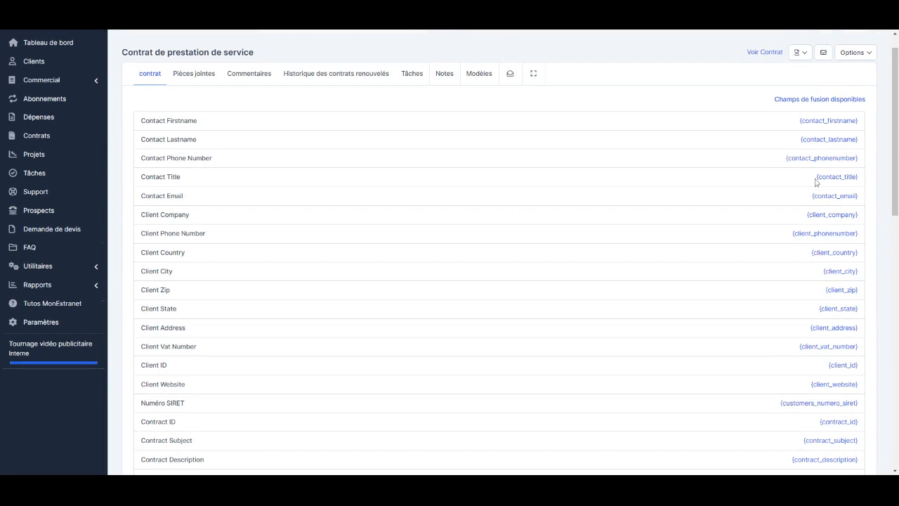
{"action": "triple_click", "coordinate": [863, 177]}
{"action": "key", "text": "ctrl+c"}
{"action": "scroll", "coordinate": [745, 229], "scroll_direction": "down", "scroll_amount": 5}
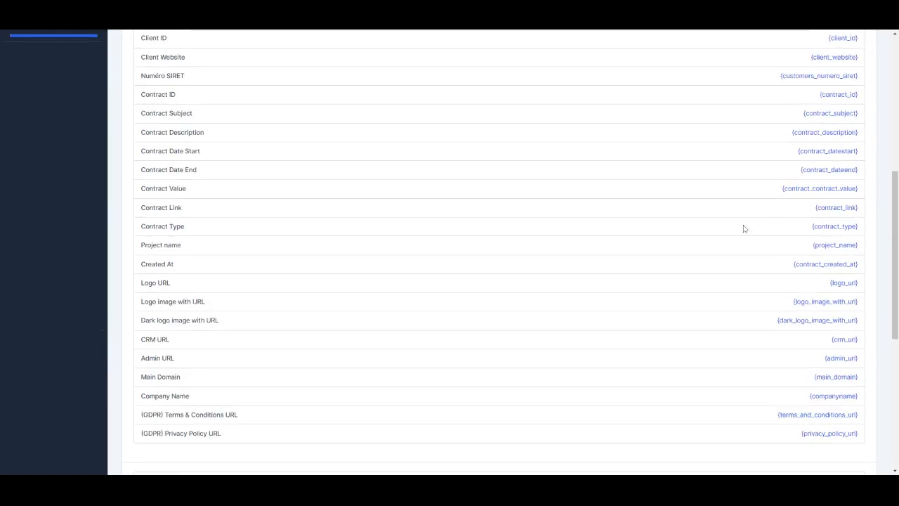
{"action": "scroll", "coordinate": [745, 229], "scroll_direction": "down", "scroll_amount": 5}
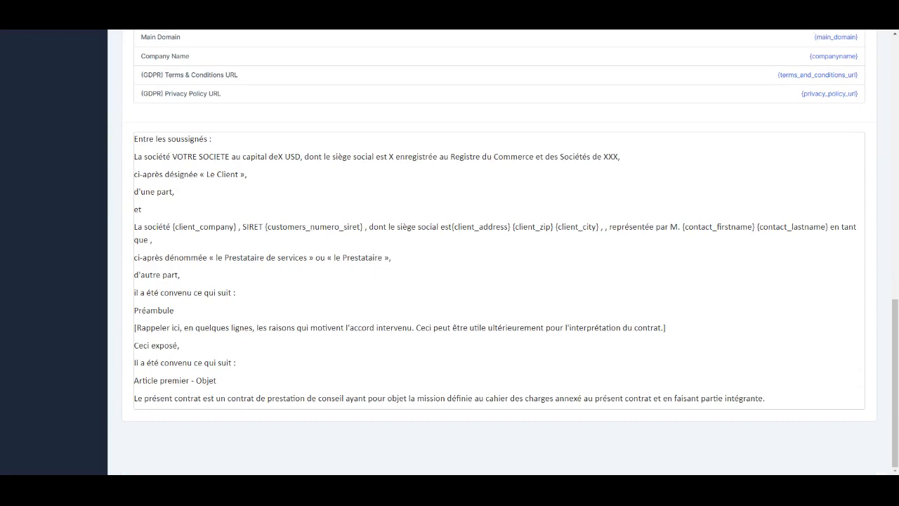
{"action": "key", "text": "ctrl+v"}
- Add the line "Le contrat aura une valeur de {contract_contract_value}" below the Article premier paragraph, after an empty line
{"action": "scroll", "coordinate": [315, 291], "scroll_direction": "up", "scroll_amount": 3}
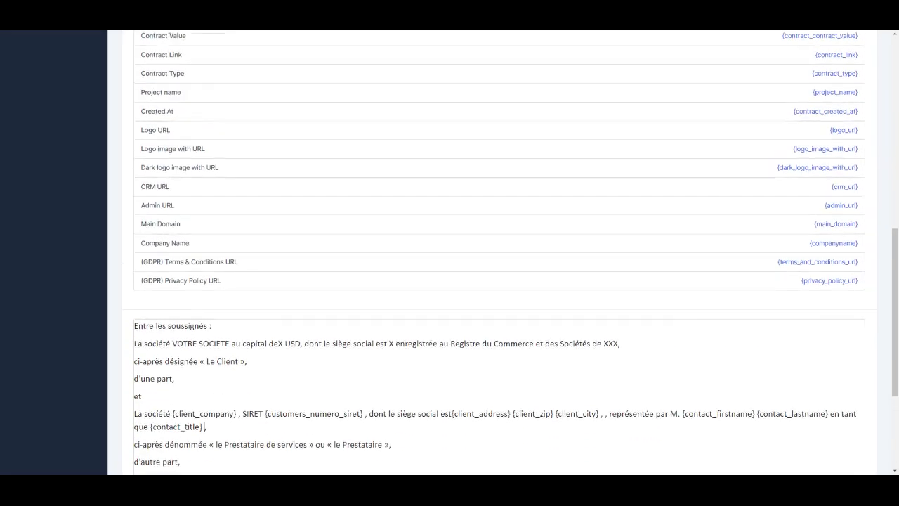
{"action": "scroll", "coordinate": [360, 283], "scroll_direction": "up", "scroll_amount": 2}
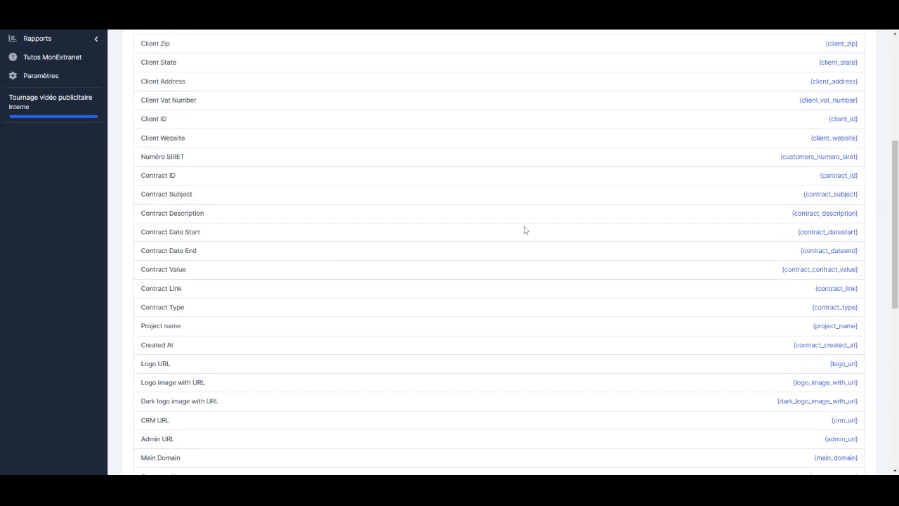
{"action": "scroll", "coordinate": [523, 229], "scroll_direction": "up", "scroll_amount": 4}
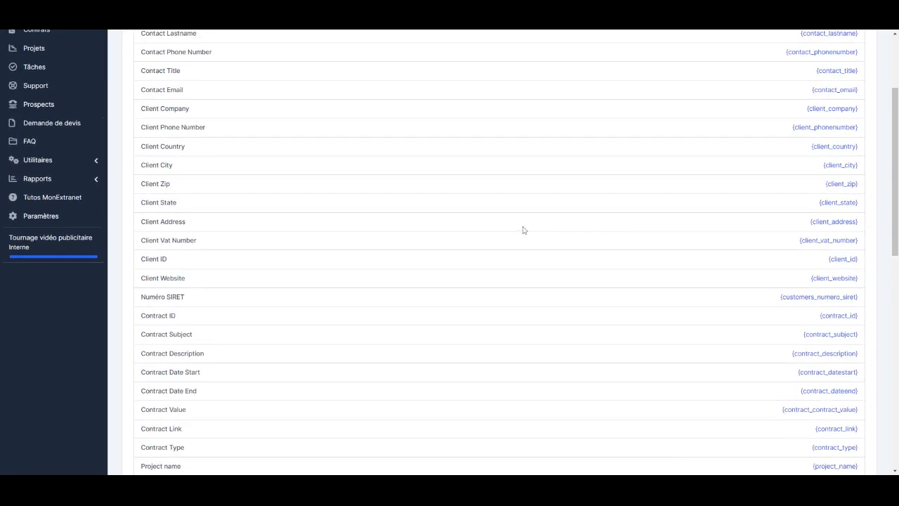
{"action": "scroll", "coordinate": [523, 230], "scroll_direction": "up", "scroll_amount": 1}
{"action": "scroll", "coordinate": [523, 230], "scroll_direction": "down", "scroll_amount": 3}
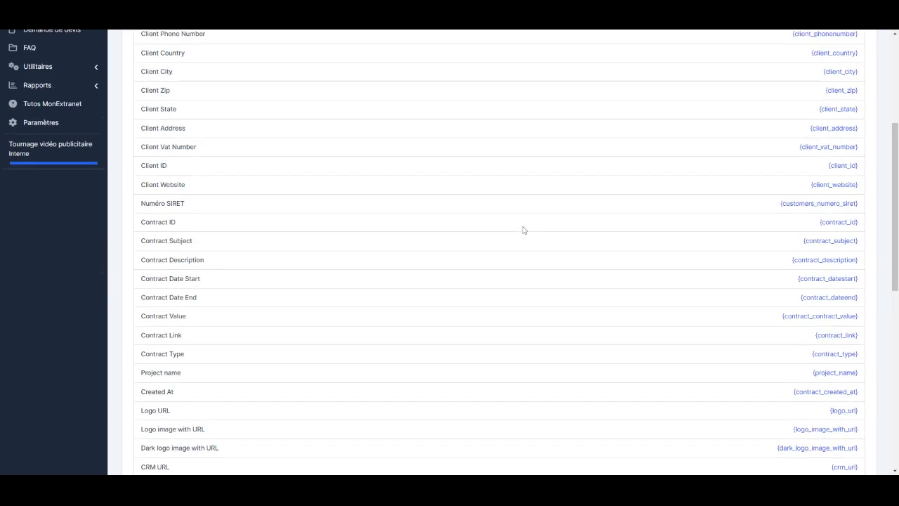
{"action": "scroll", "coordinate": [524, 230], "scroll_direction": "down", "scroll_amount": 1}
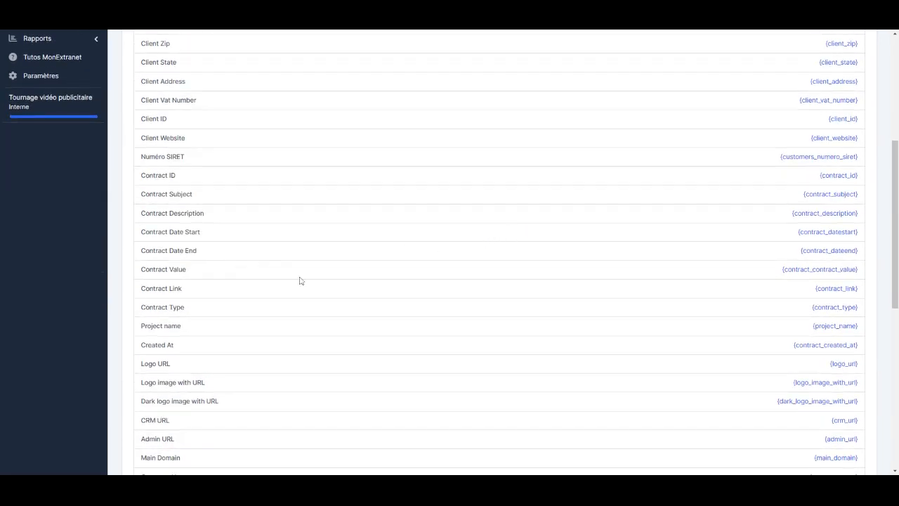
{"action": "left_click_drag", "start_coordinate": [781, 269], "coordinate": [859, 267]}
{"action": "left_click", "coordinate": [859, 265]}
{"action": "triple_click", "coordinate": [857, 267]}
{"action": "key", "text": "ctrl+c"}
{"action": "scroll", "coordinate": [708, 260], "scroll_direction": "down", "scroll_amount": 6}
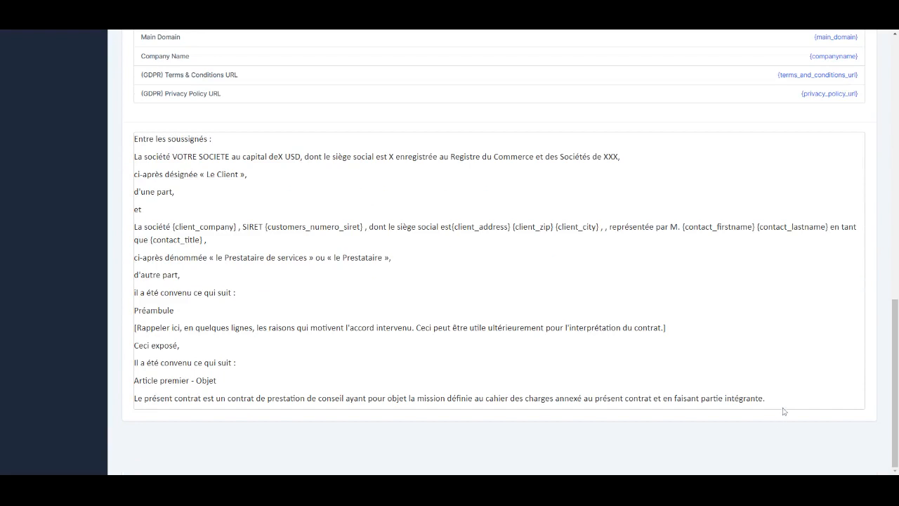
{"action": "left_click", "coordinate": [765, 398]}
{"action": "key", "text": "Return"}
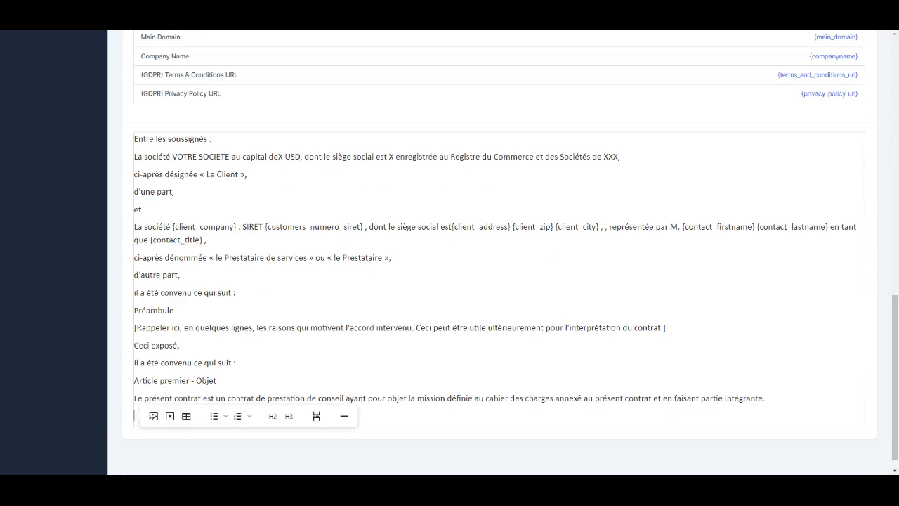
{"action": "key", "text": "Return"}
{"action": "type", "text": "Le contrat aura "}
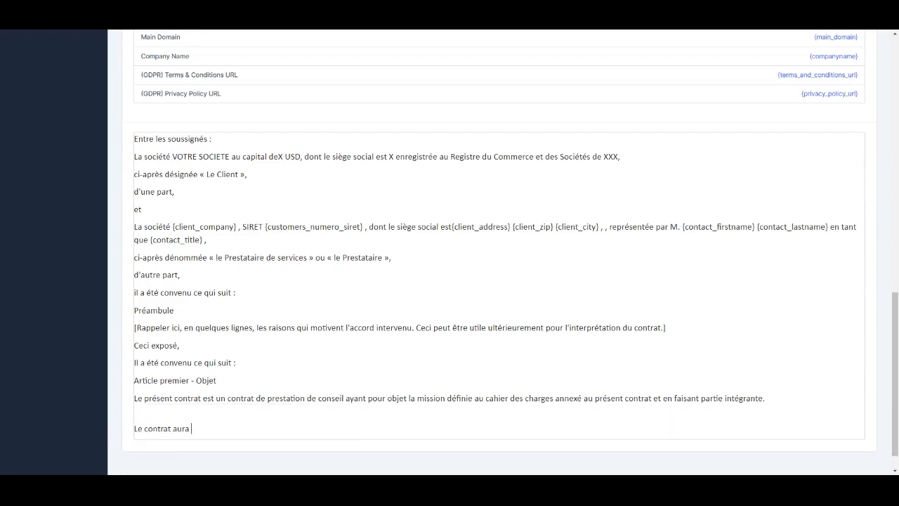
{"action": "type", "text": "une valeur de"}
{"action": "key", "text": "ctrl+v"}
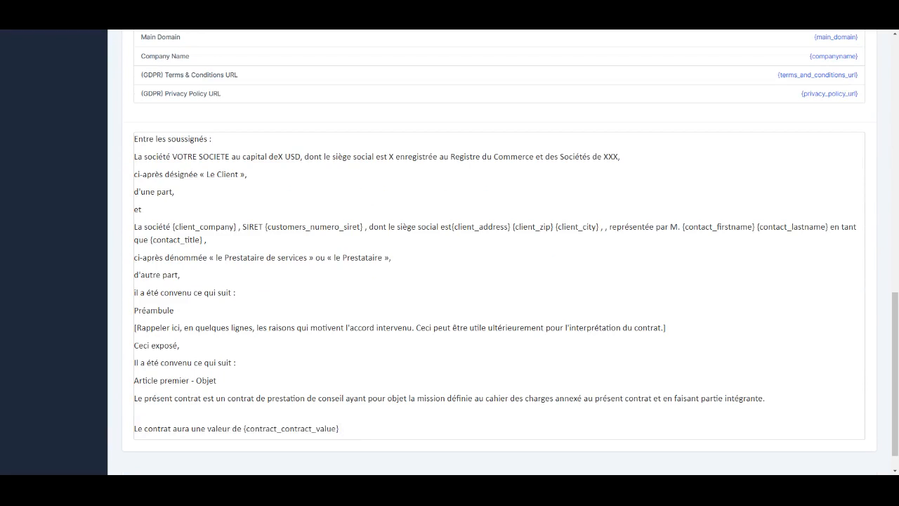
- Copy the entire contract text from the editor
{"action": "scroll", "coordinate": [682, 445], "scroll_direction": "down", "scroll_amount": 1}
{"action": "scroll", "coordinate": [757, 402], "scroll_direction": "up", "scroll_amount": 5}
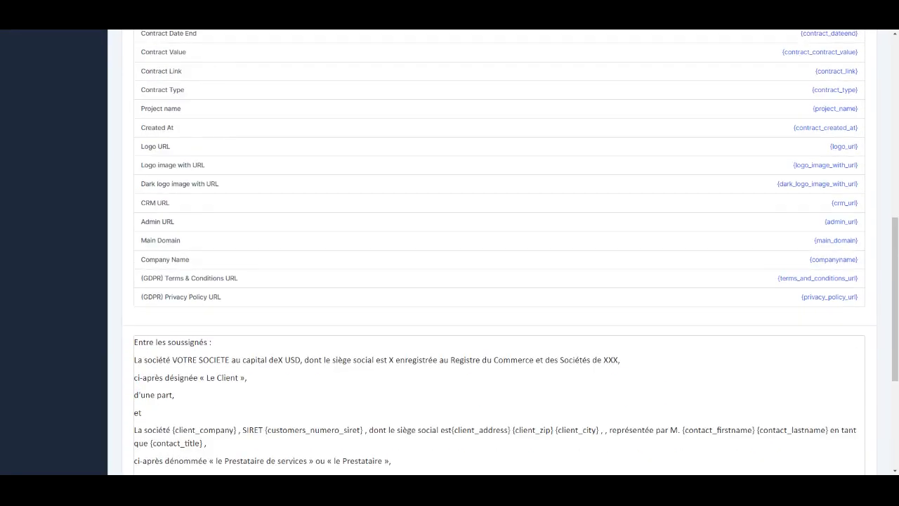
{"action": "scroll", "coordinate": [757, 402], "scroll_direction": "down", "scroll_amount": 3}
{"action": "scroll", "coordinate": [499, 337], "scroll_direction": "down", "scroll_amount": 1}
{"action": "key", "text": "ctrl+a"}
{"action": "key", "text": "ctrl+c"}
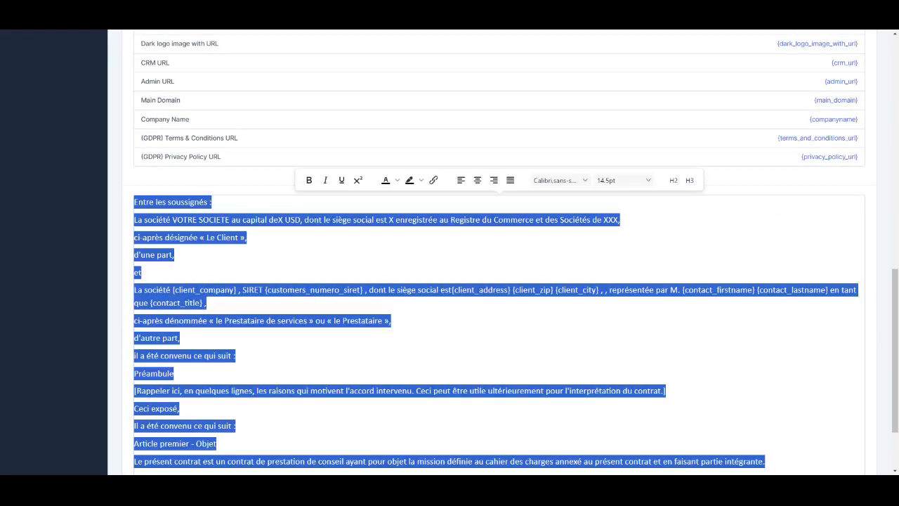
- Add and save a contract template titled "Contrat prestation X" with the copied contract text as its content
{"action": "scroll", "coordinate": [544, 257], "scroll_direction": "up", "scroll_amount": 10}
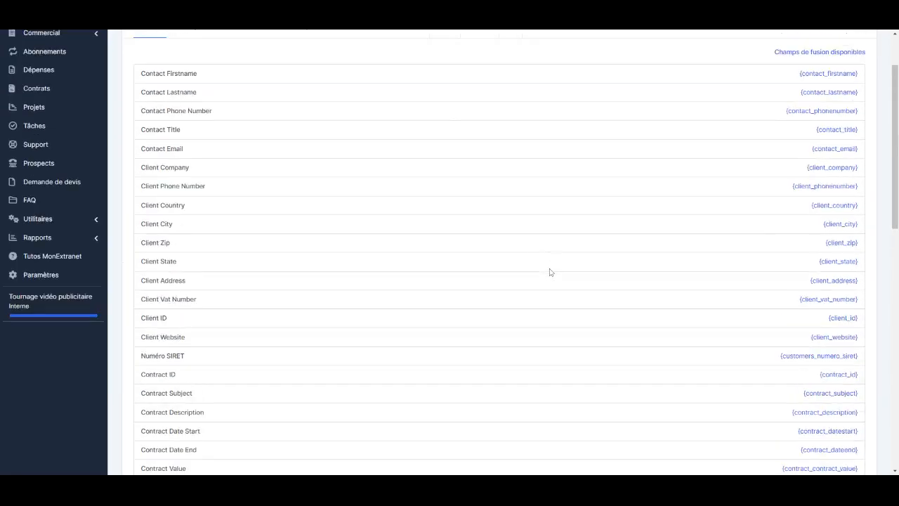
{"action": "left_click", "coordinate": [480, 105]}
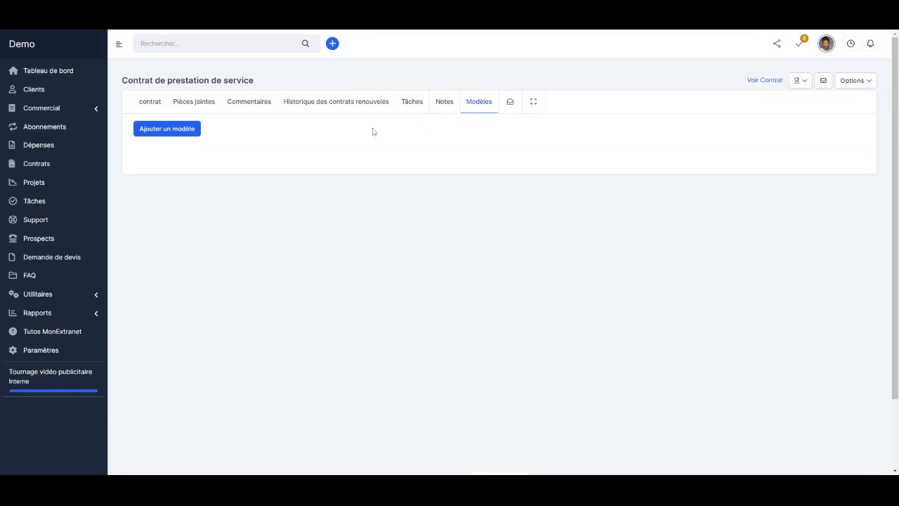
{"action": "left_click", "coordinate": [181, 133]}
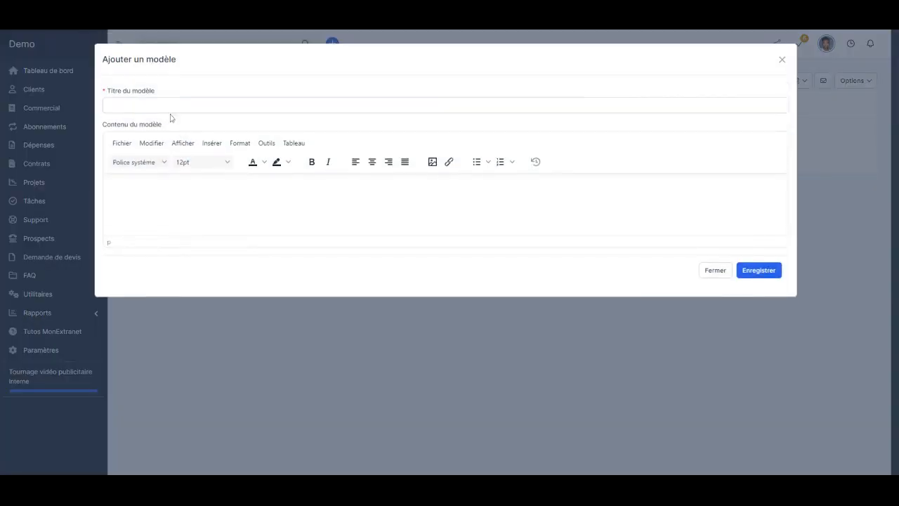
{"action": "left_click", "coordinate": [173, 106]}
{"action": "type", "text": "Contrat "}
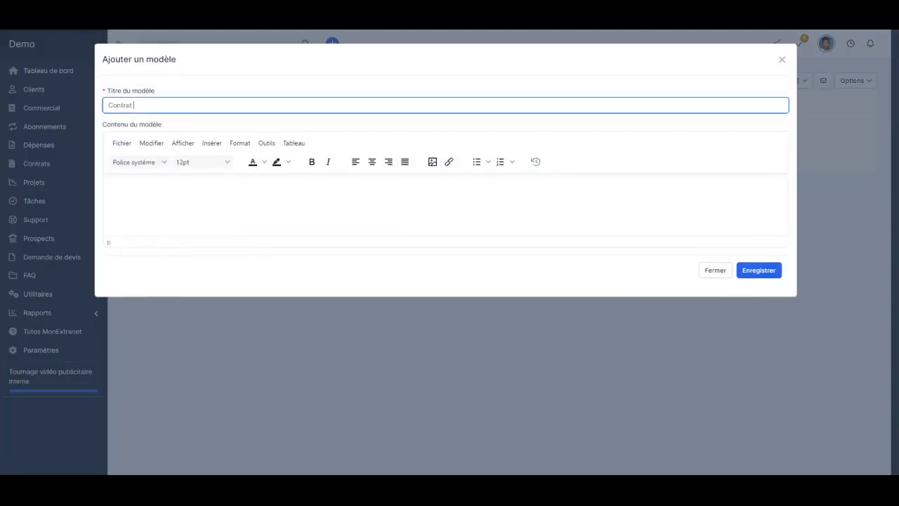
{"action": "type", "text": "prestation X"}
{"action": "key", "text": "Tab"}
{"action": "key", "text": "ctrl+v"}
{"action": "scroll", "coordinate": [742, 417], "scroll_direction": "down", "scroll_amount": 3}
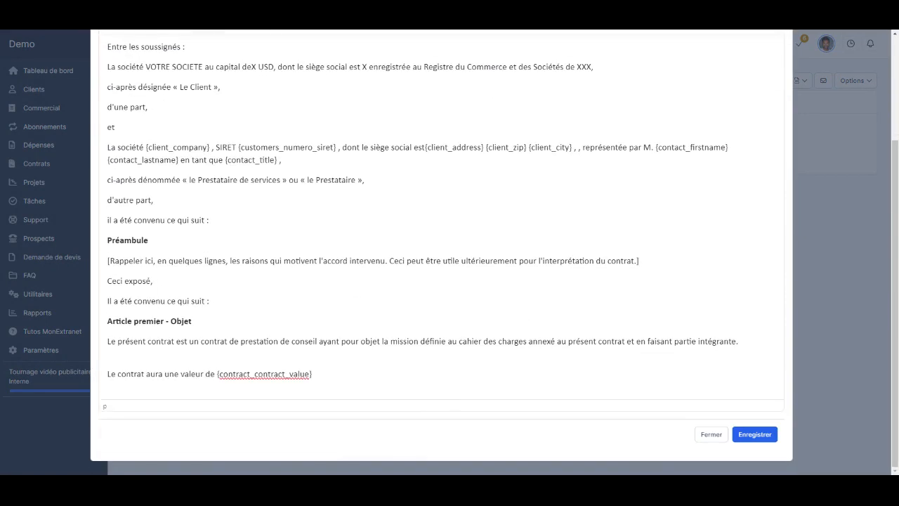
{"action": "left_click", "coordinate": [753, 432]}
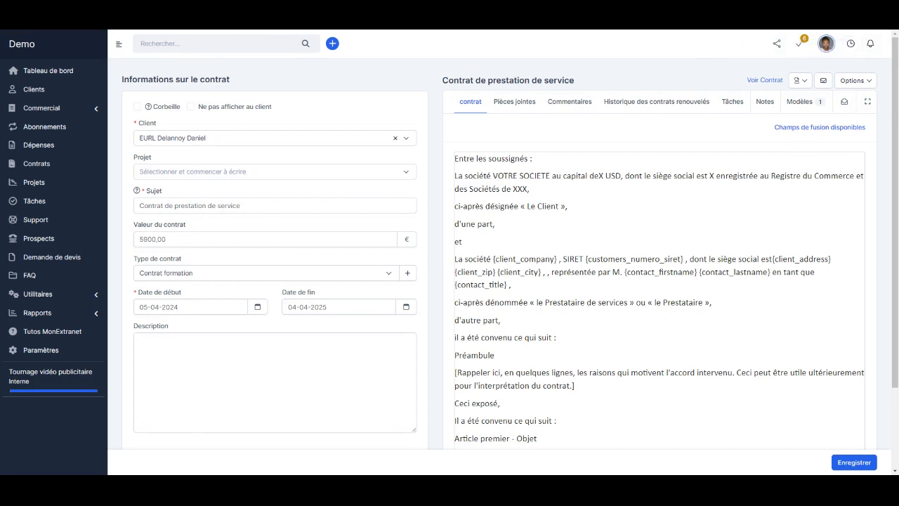
- View the contract as a PDF, check the merged client details, contract value and signature area, and return to the contract
{"action": "left_click", "coordinate": [801, 80]}
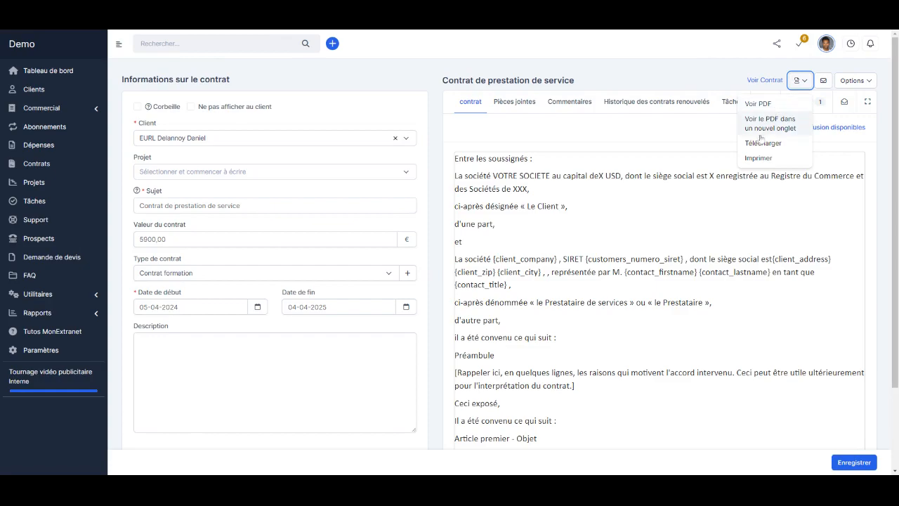
{"action": "left_click", "coordinate": [758, 104]}
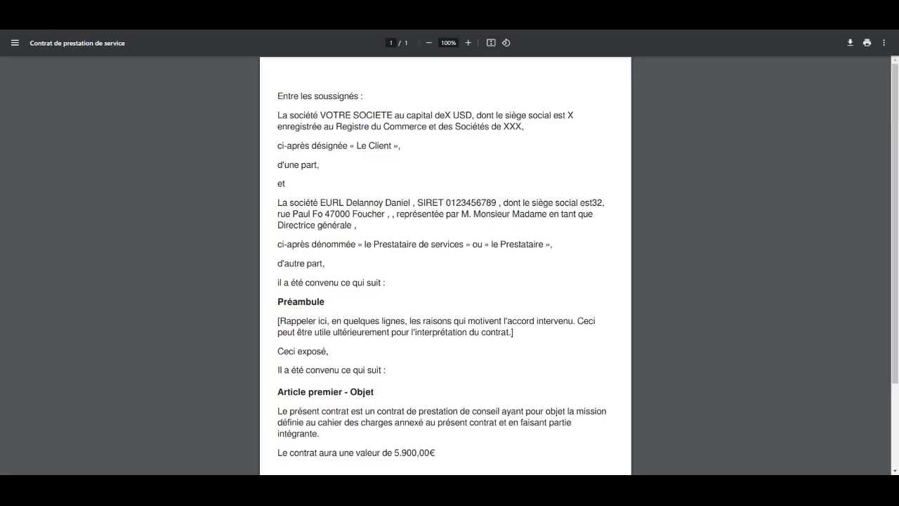
{"action": "left_click_drag", "start_coordinate": [278, 202], "coordinate": [333, 203]}
{"action": "left_click", "coordinate": [326, 203]}
{"action": "double_click", "coordinate": [591, 203]}
{"action": "scroll", "coordinate": [445, 267], "scroll_direction": "down", "scroll_amount": 1}
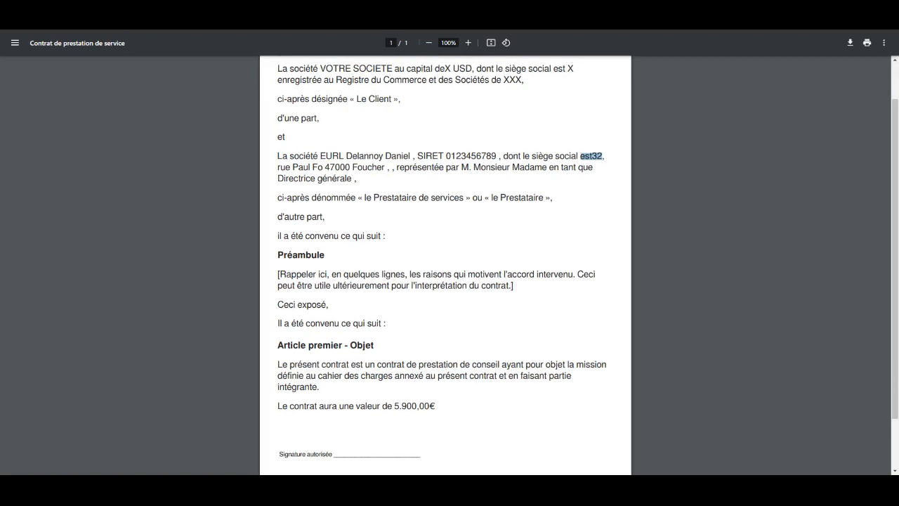
{"action": "scroll", "coordinate": [446, 267], "scroll_direction": "down", "scroll_amount": 1}
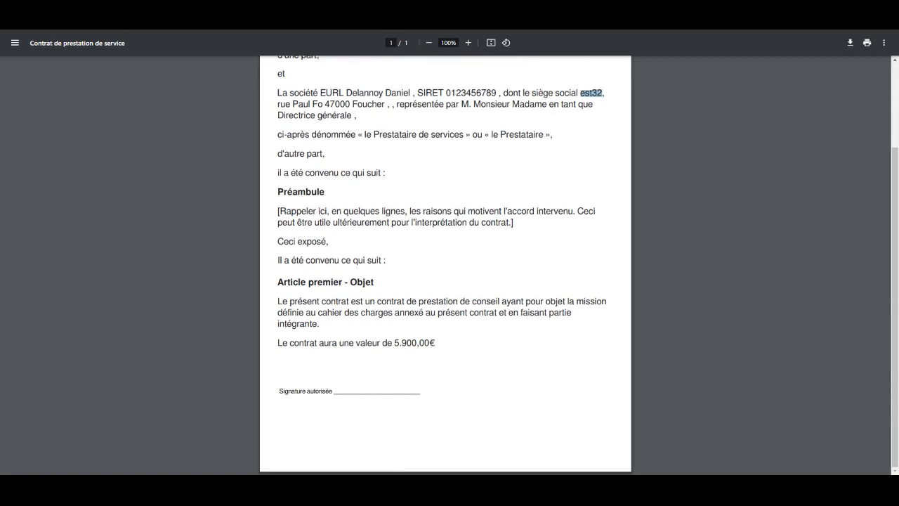
{"action": "scroll", "coordinate": [399, 349], "scroll_direction": "up", "scroll_amount": 2}
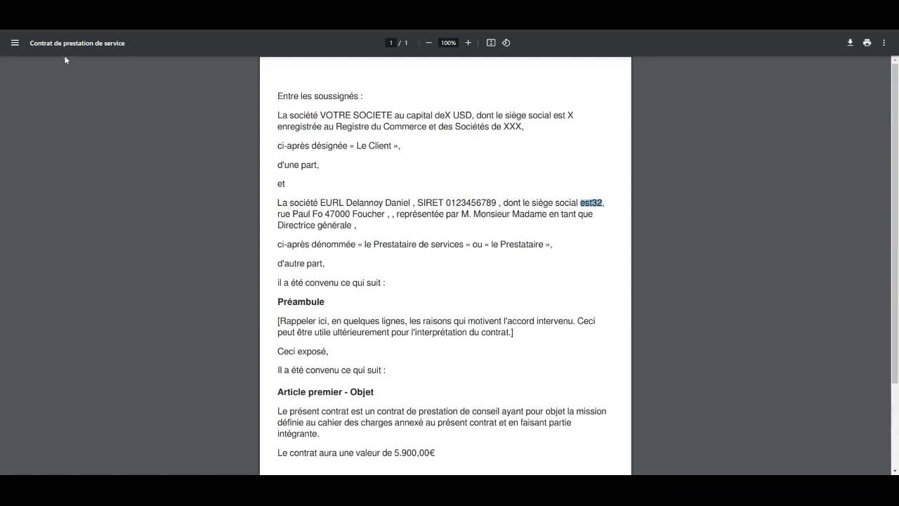
{"action": "left_click", "coordinate": [40, 31]}
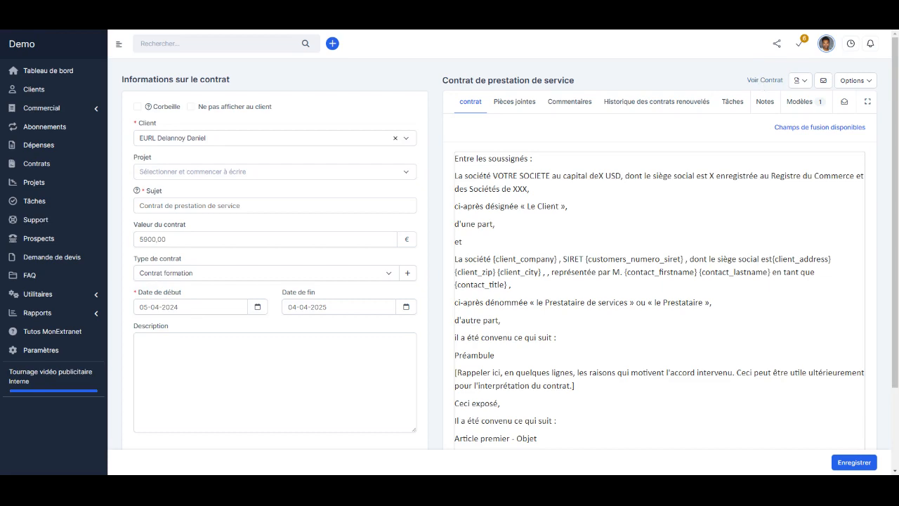
- Open the form for sending the contract by e-mail and place the cursor in its CC field
{"action": "left_click", "coordinate": [824, 81]}
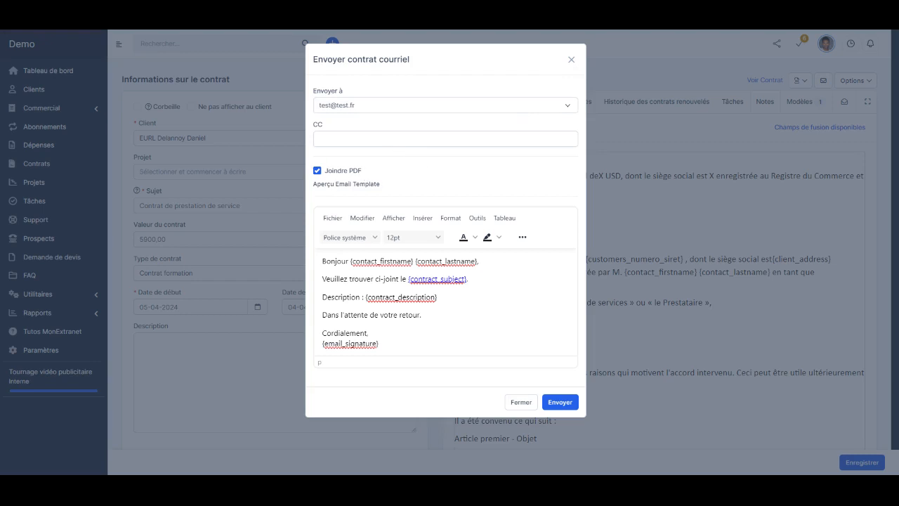
{"action": "left_click", "coordinate": [373, 143]}
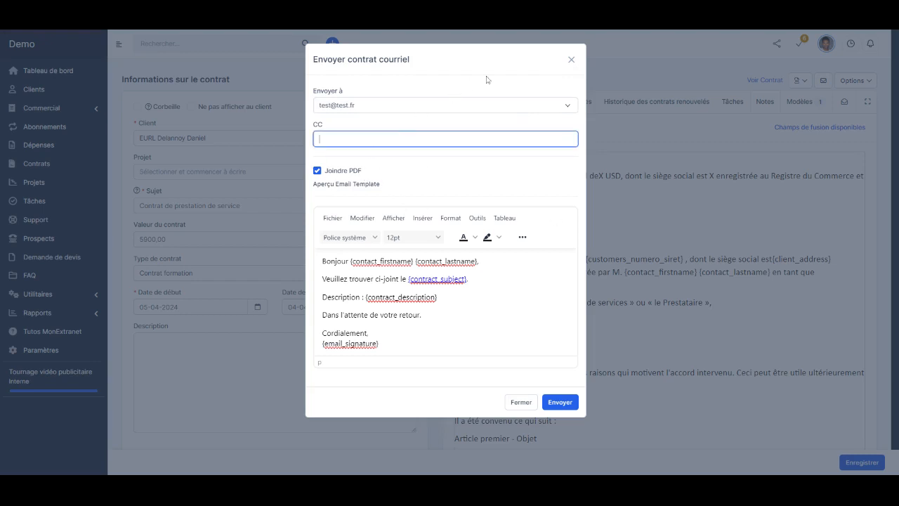